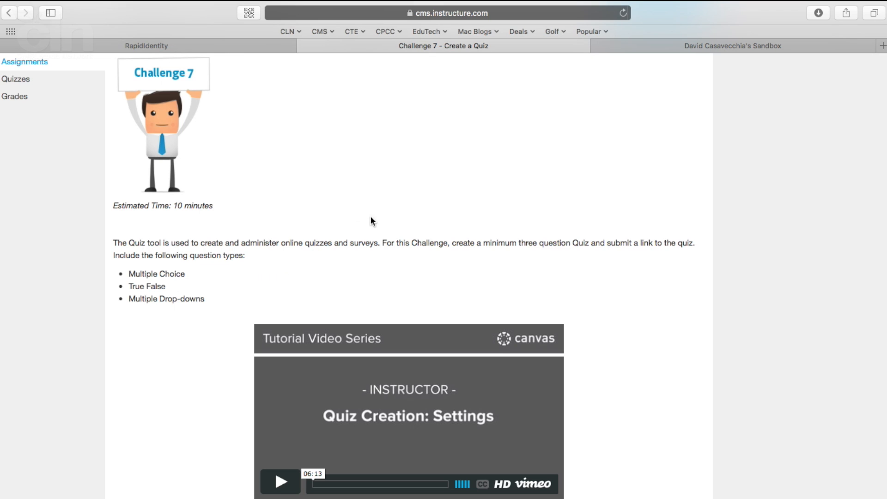
- Create a new quiz in the sandbox course and title it "IT Weekly Quiz #1"
click(657, 48)
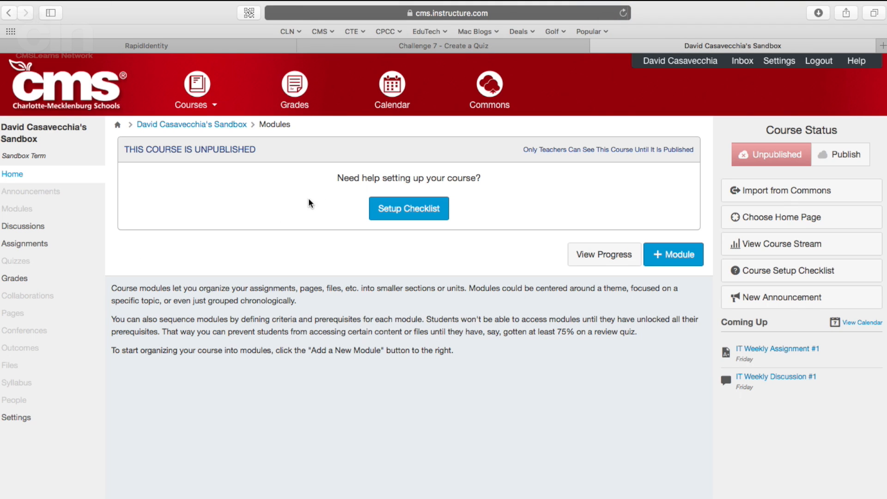
click(18, 263)
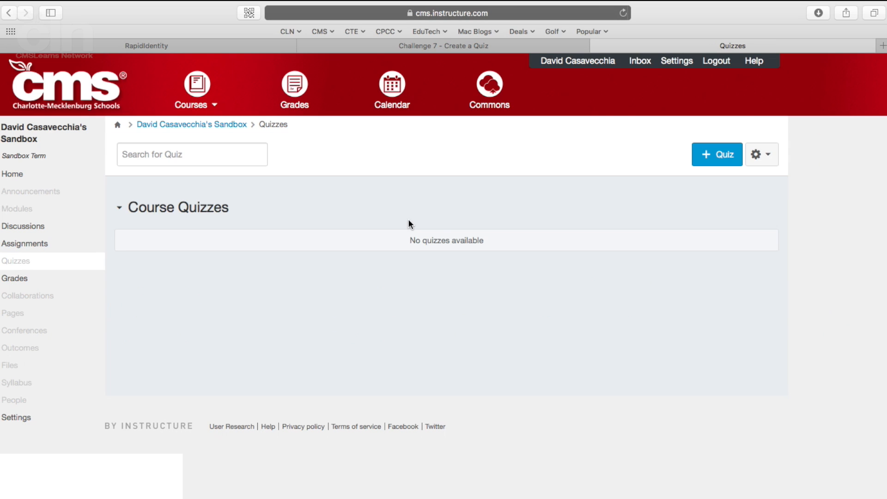
click(710, 158)
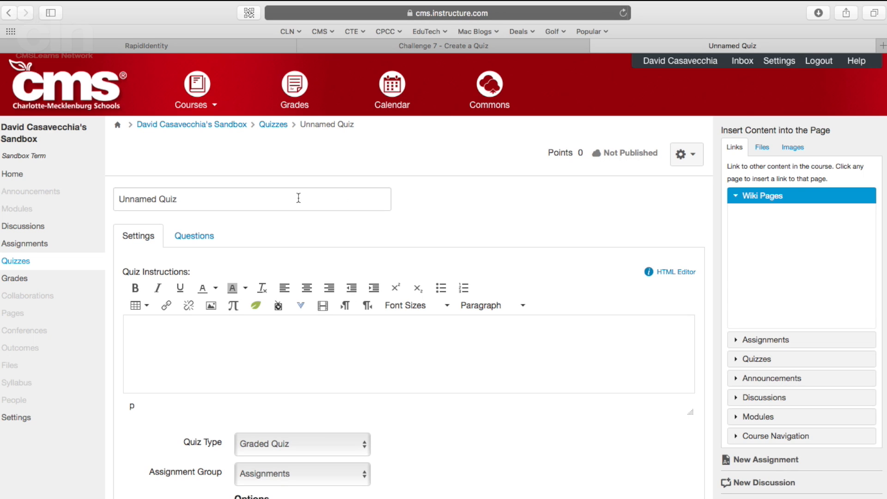
click(253, 198)
text(IT )
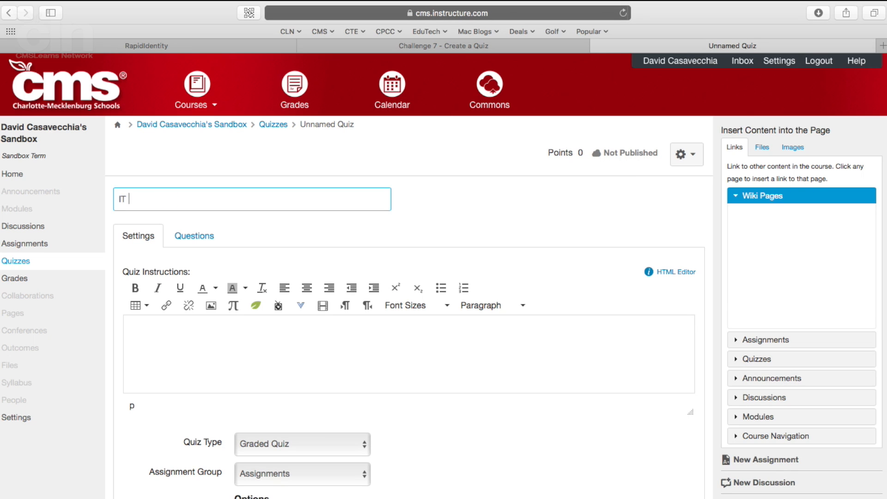
text(Weekly Quiz #1)
- Copy the instructions sentence, without its "Instructions:" label, from the IT Weekly Quiz Word document into the quiz instructions
key(ctrl+Right)
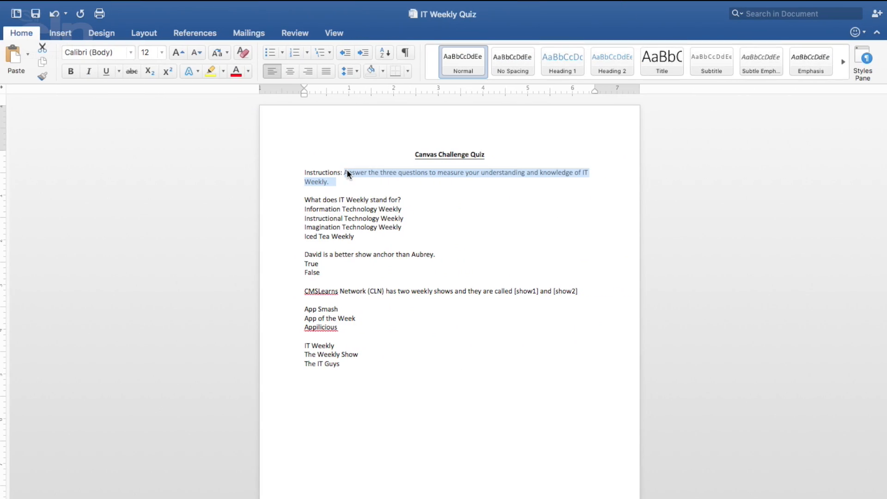
triple_click(346, 170)
double_click(346, 170)
drag(346, 170, 352, 182)
key(super+c)
key(ctrl+Left)
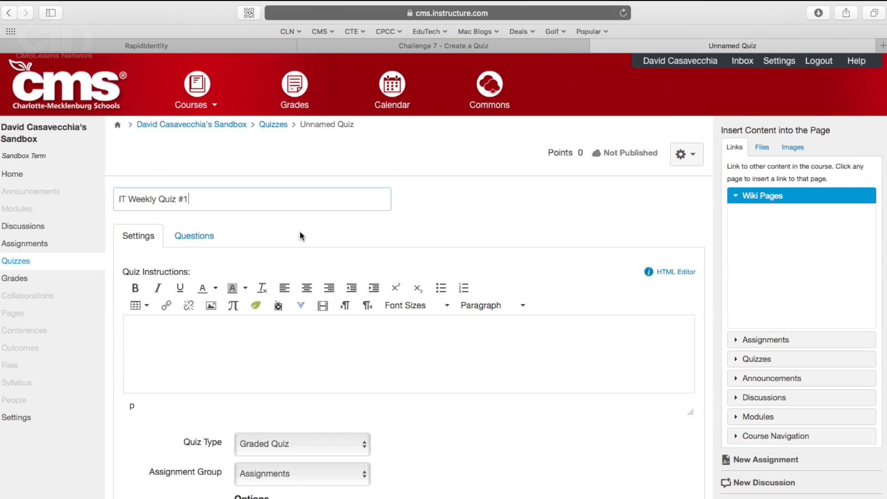
click(208, 325)
key(super+v)
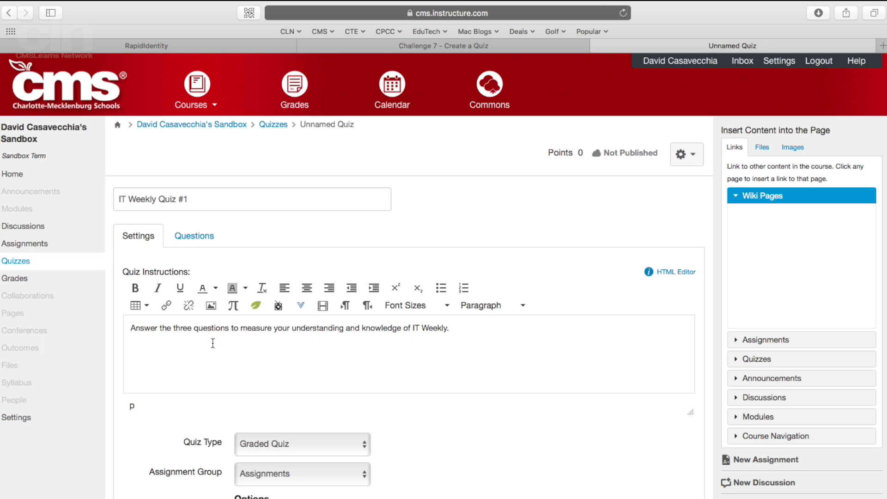
- Keep the quiz type as Graded Quiz and enable Post Grades to SIS
scroll(217, 340, down, 1)
scroll(161, 421, down, 7)
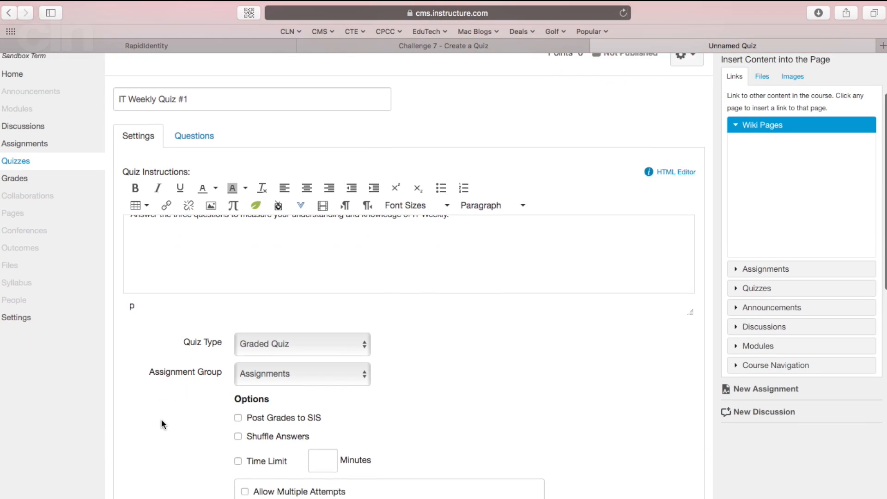
scroll(161, 420, down, 2)
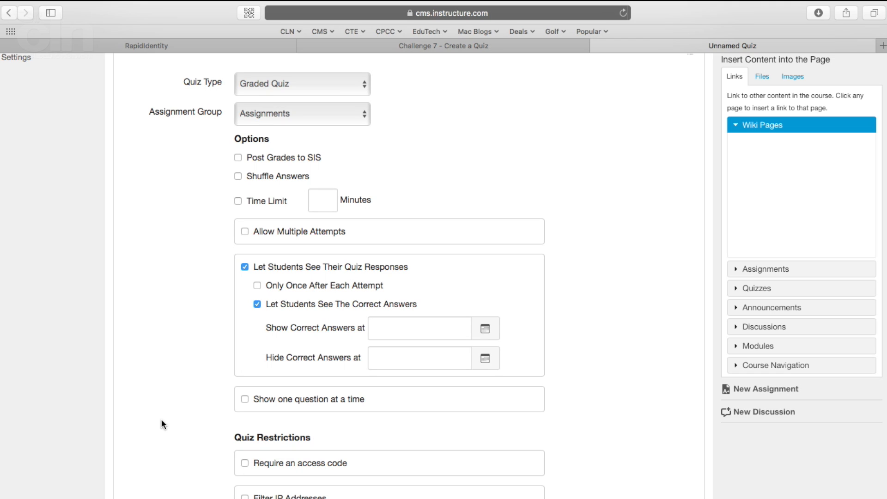
click(278, 84)
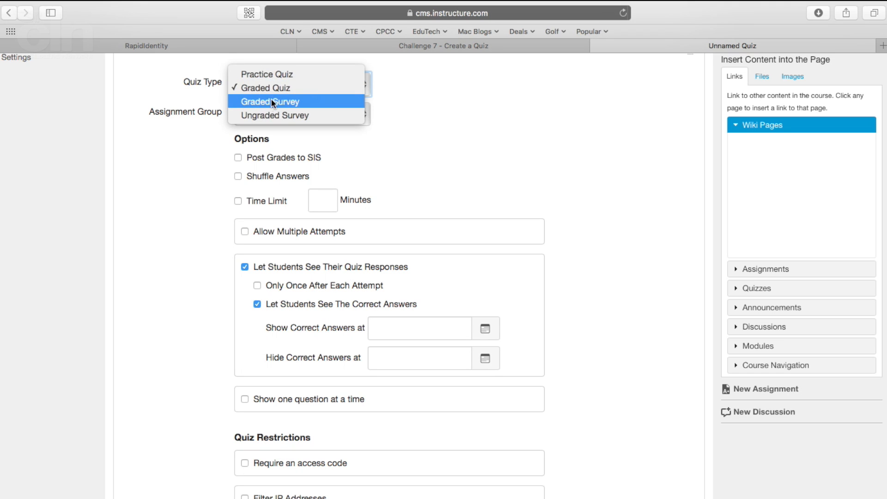
click(234, 157)
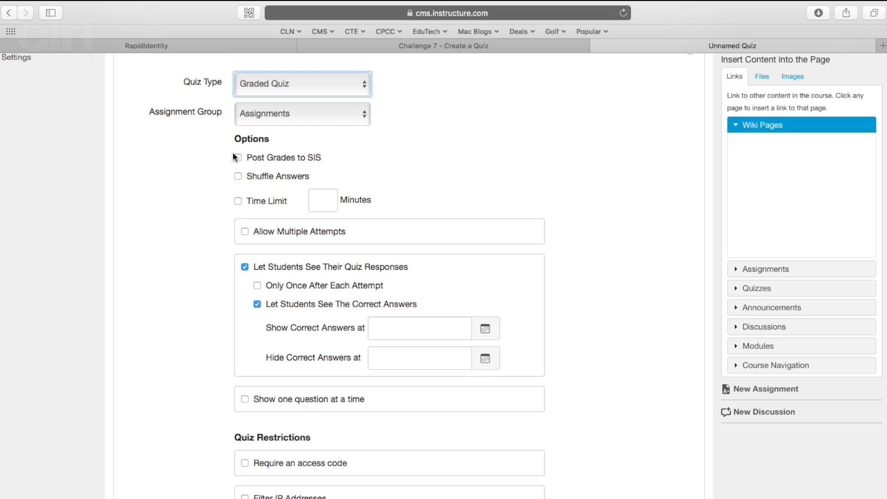
click(238, 158)
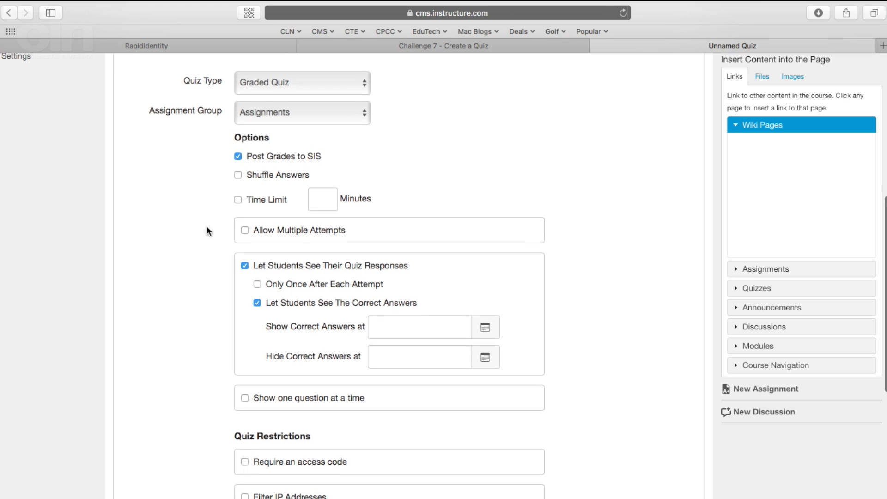
- Add a Multiple Choice question with the text "What does IT Weekly stand for?" copied from the Word document
scroll(206, 226, up, 5)
scroll(168, 254, up, 5)
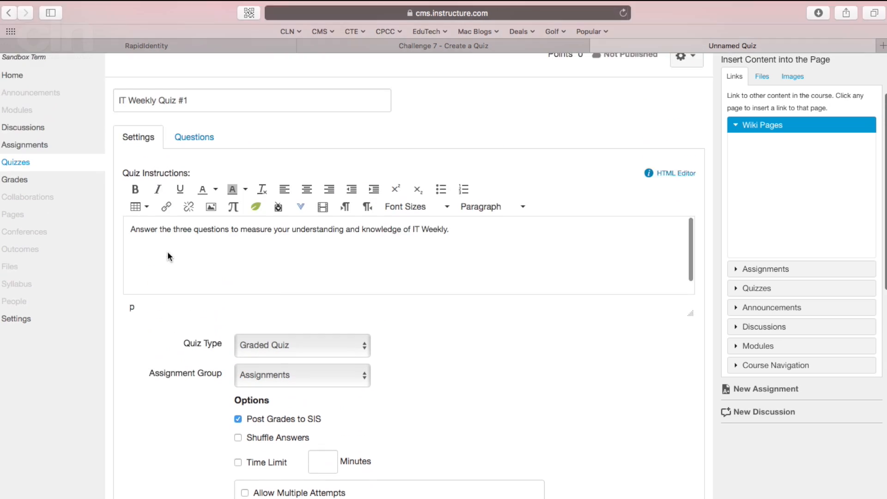
click(190, 206)
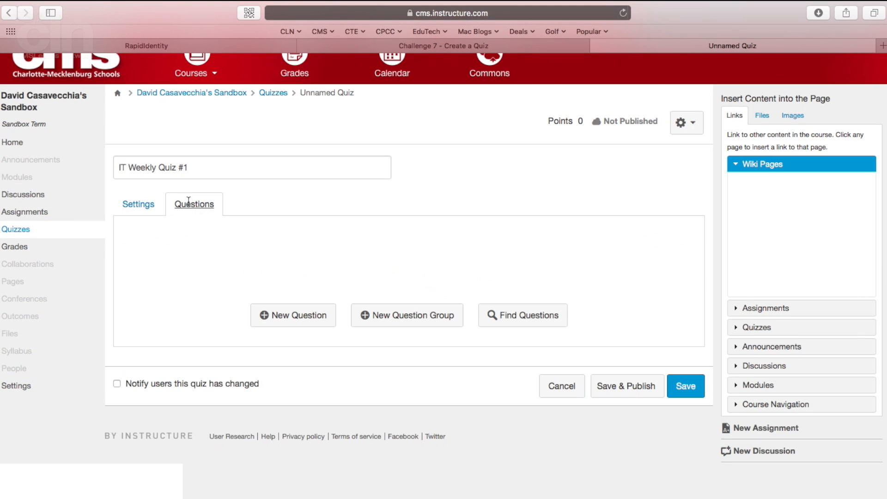
click(284, 319)
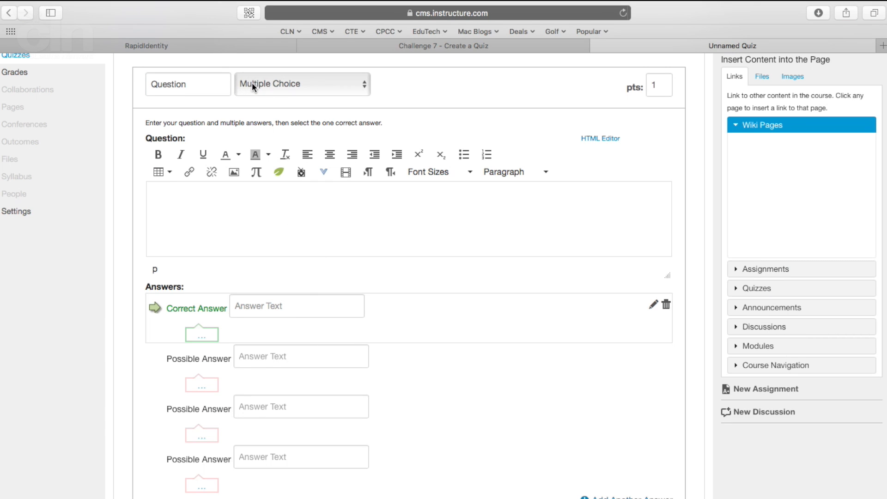
key(ctrl+Right)
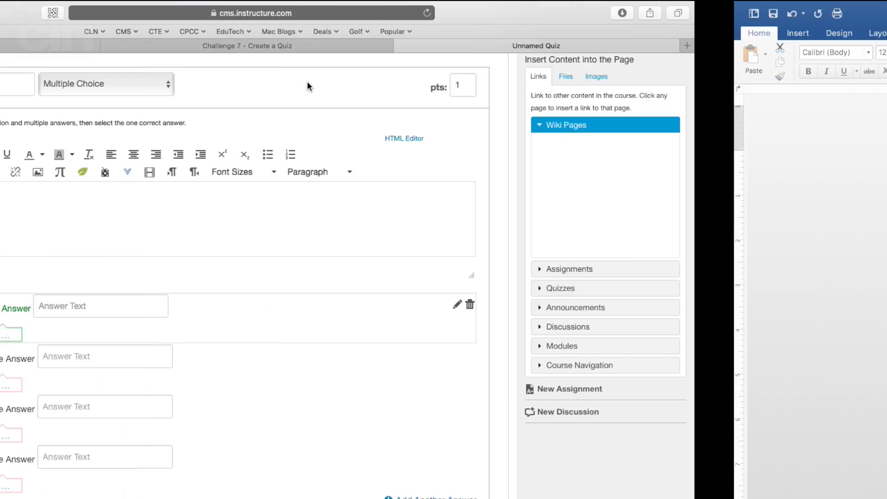
click(306, 199)
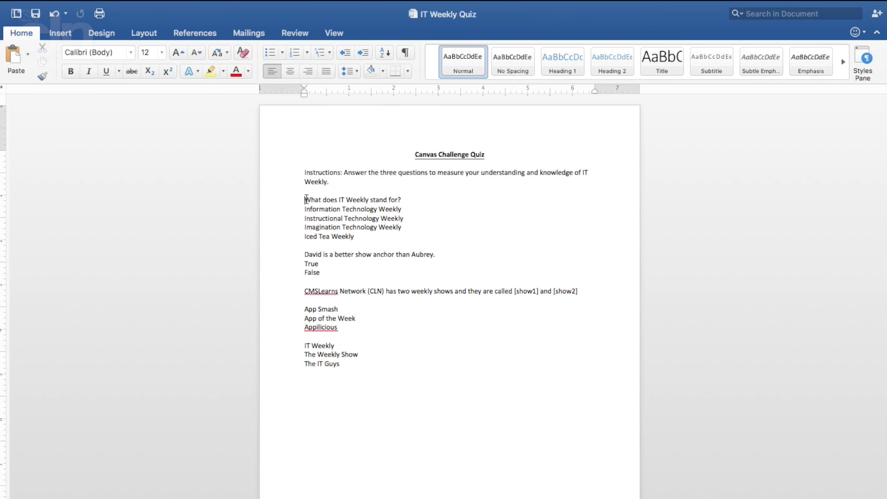
drag(306, 199, 403, 200)
key(super+c)
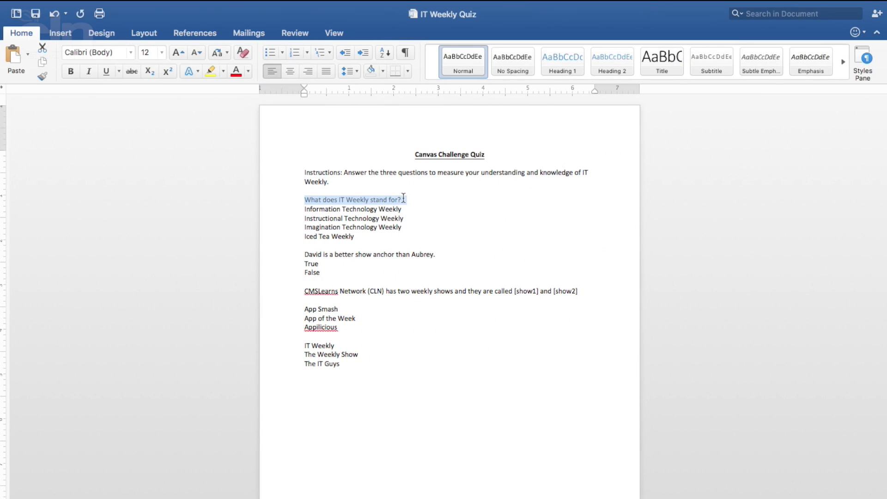
key(ctrl+Left)
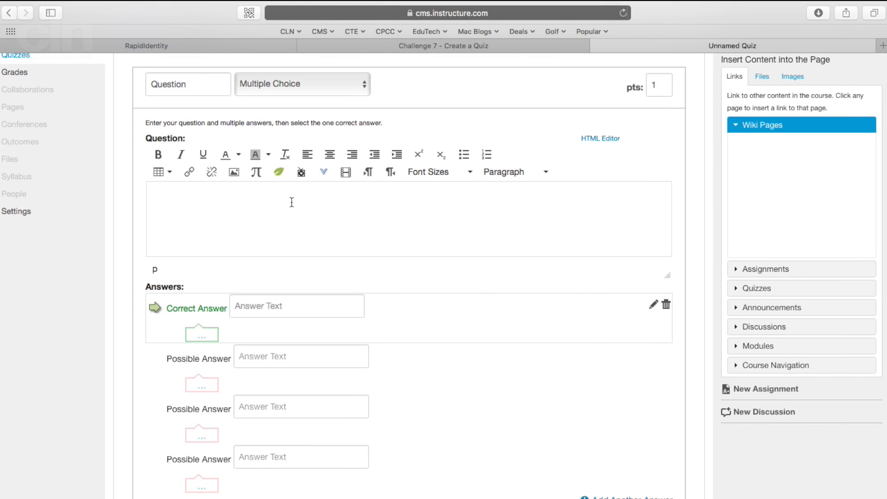
key(super+v)
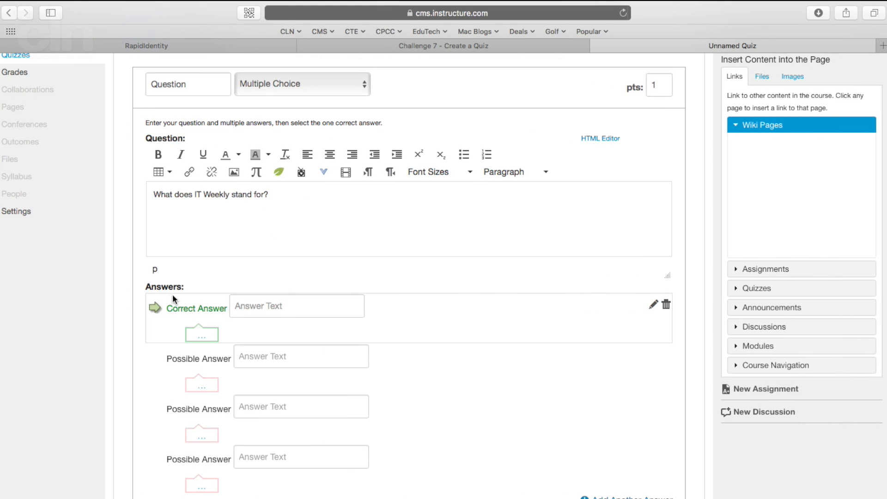
- Mark "Instructional Technology Weekly" as the correct answer and save the multiple-choice question
scroll(158, 280, down, 3)
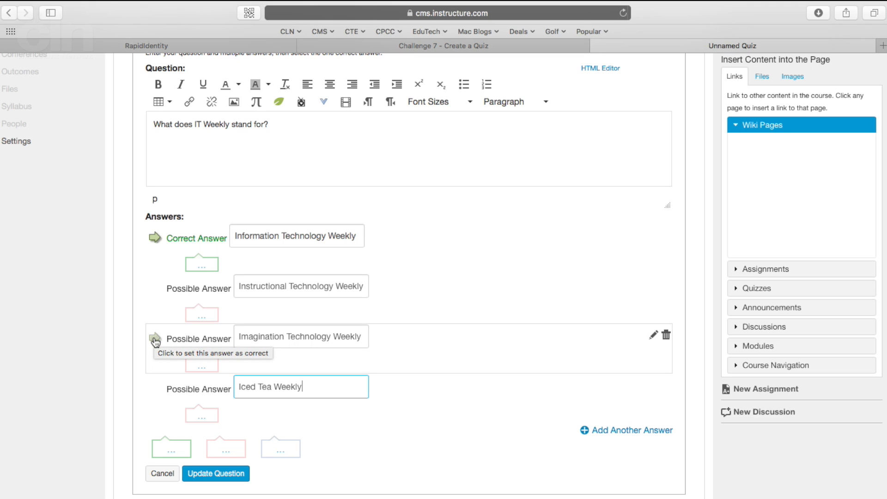
click(155, 340)
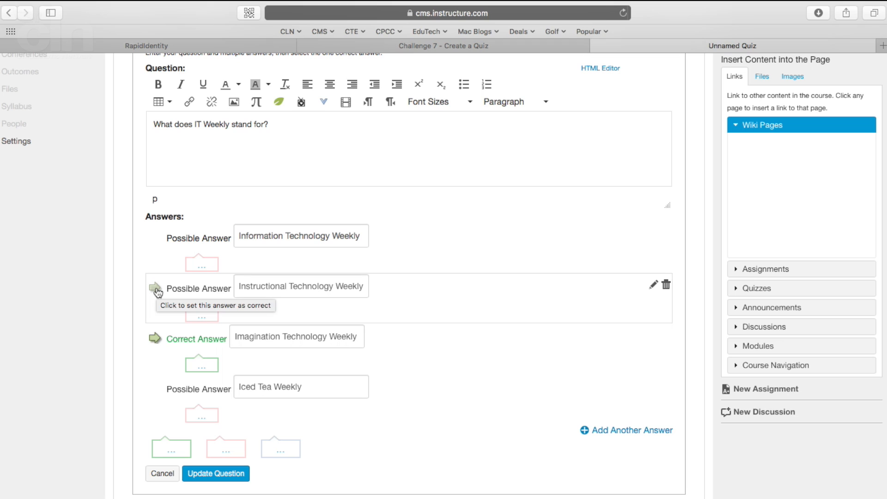
click(157, 290)
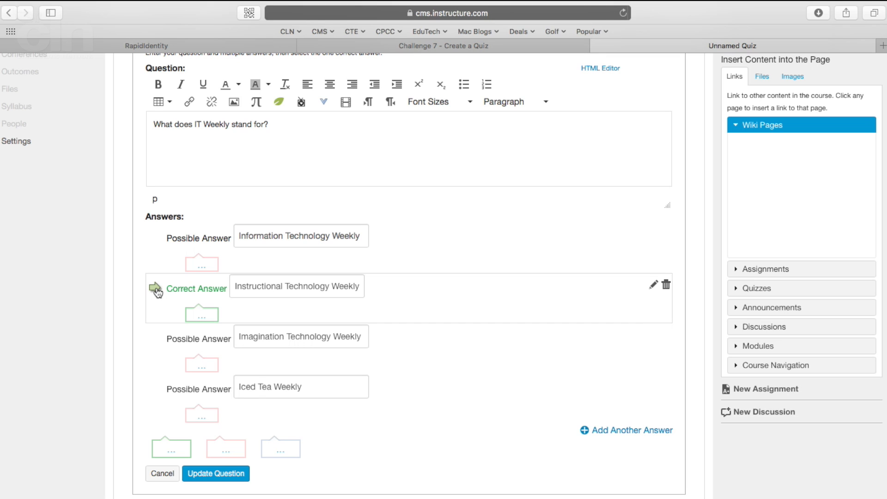
click(210, 476)
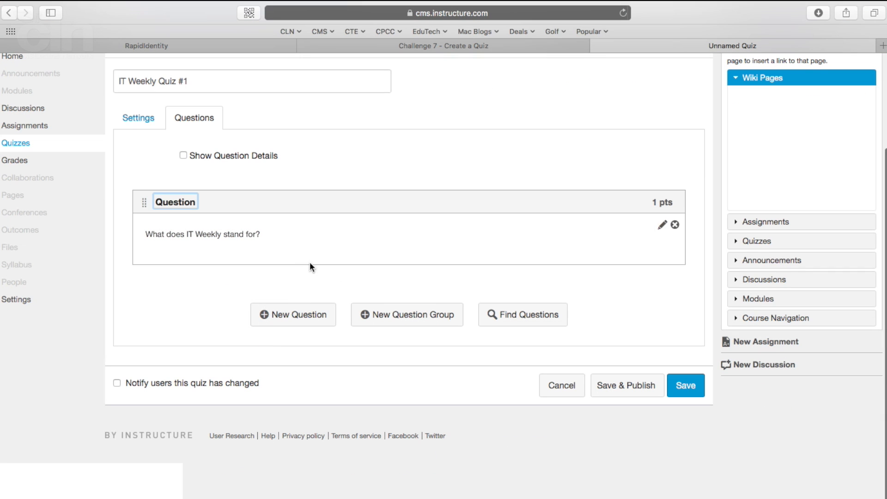
- Add a True/False question using the statement comparing the two show anchors, copied from the Word document
click(282, 316)
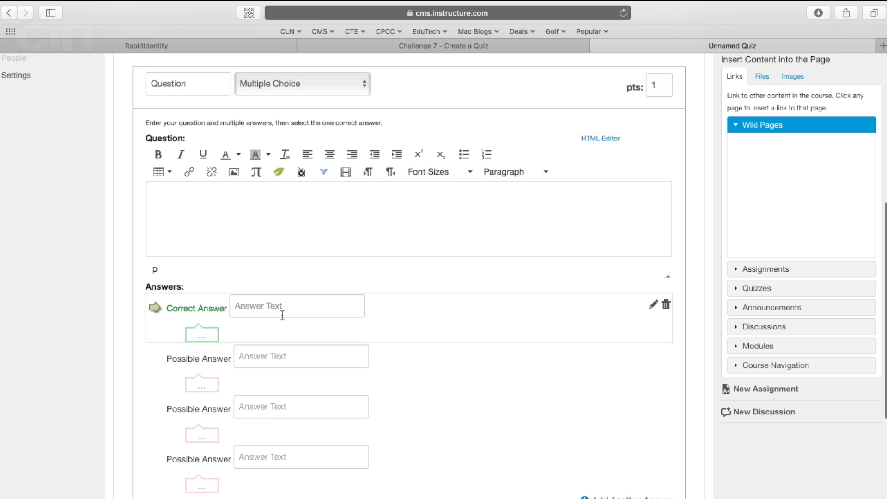
click(290, 87)
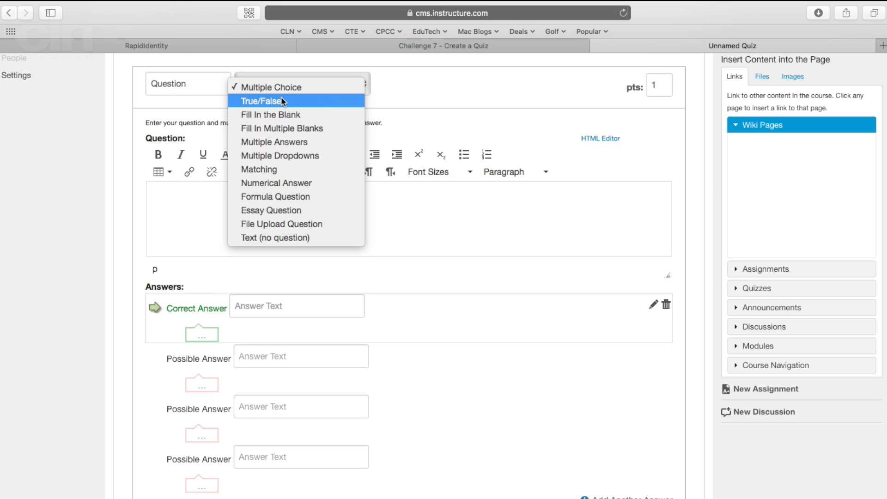
click(281, 96)
key(ctrl+Right)
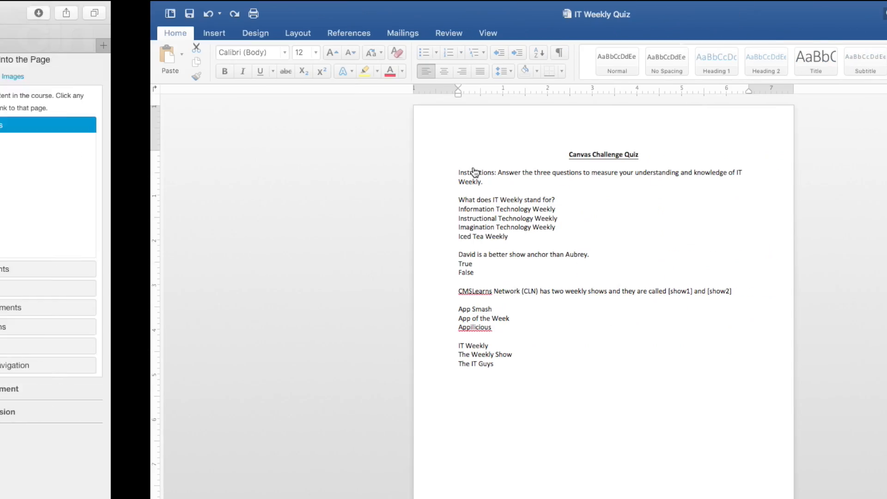
triple_click(352, 252)
key(super+c)
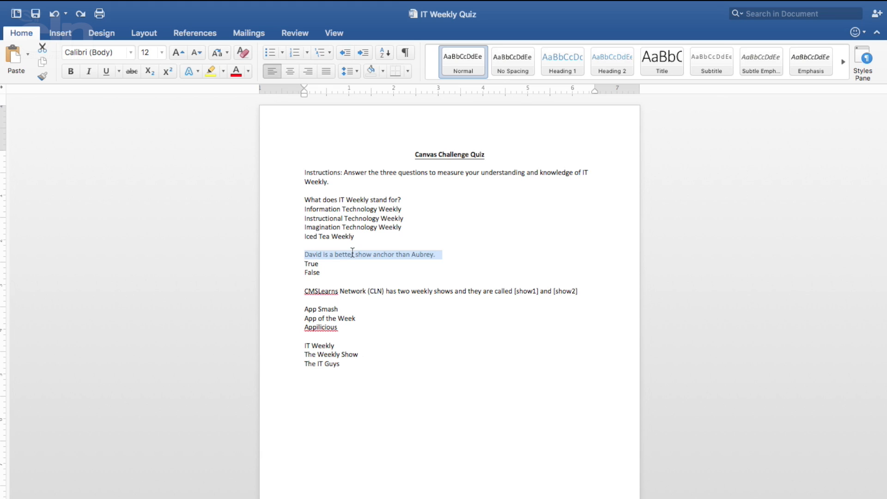
key(ctrl+Left)
click(227, 211)
key(super+v)
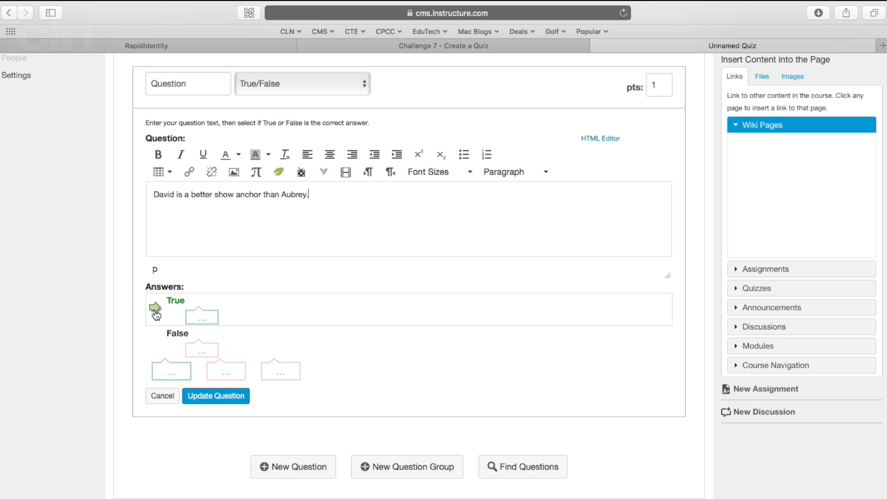
- Set True as the correct answer and save the True/False question
click(156, 342)
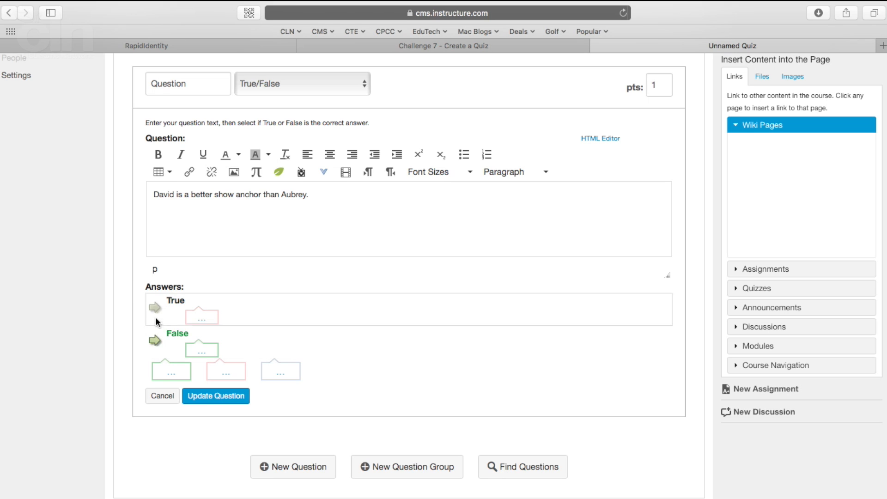
click(155, 307)
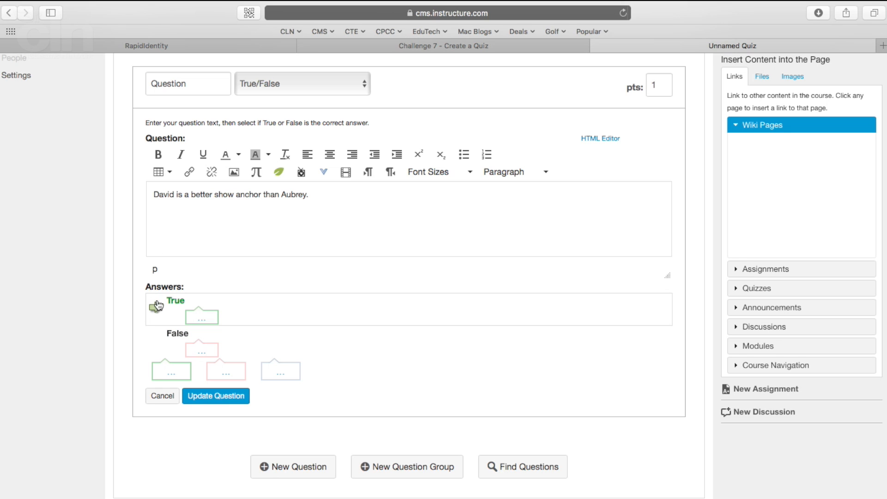
click(213, 396)
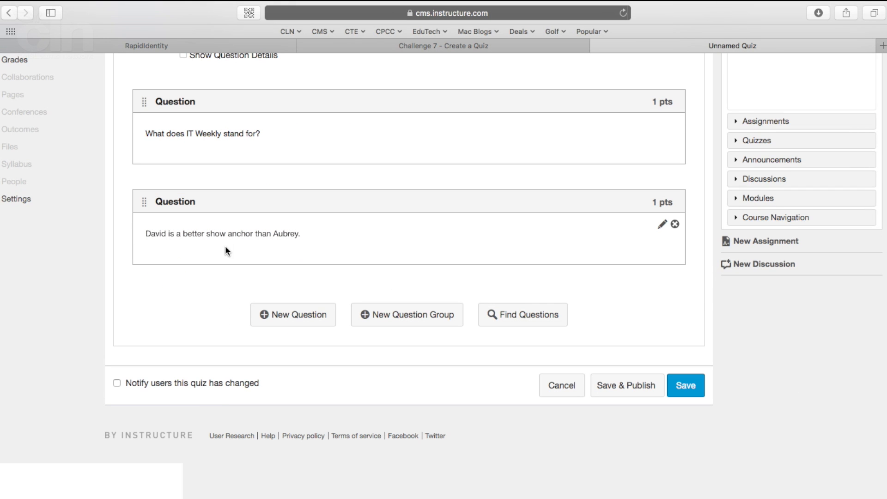
- Add a Multiple Dropdowns question using the "CMSLearns Network (CLN) has two weekly shows" sentence with [show1] and [show2], copied from the Word document
click(292, 318)
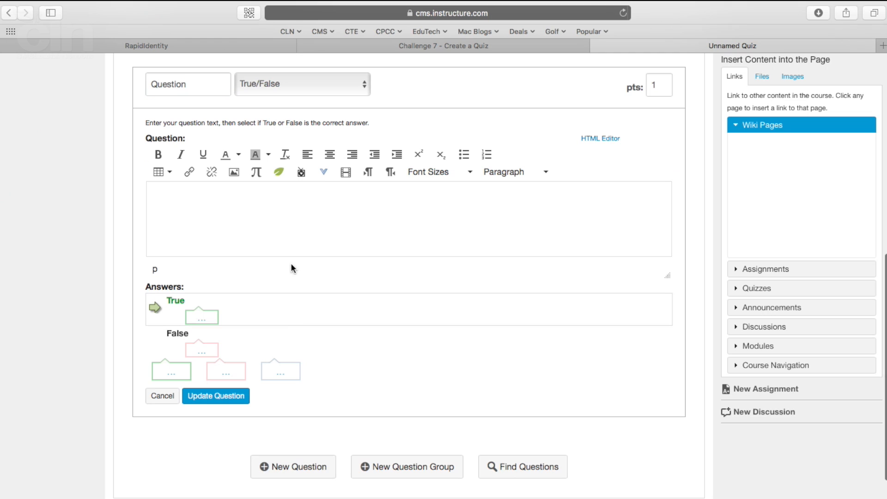
click(292, 86)
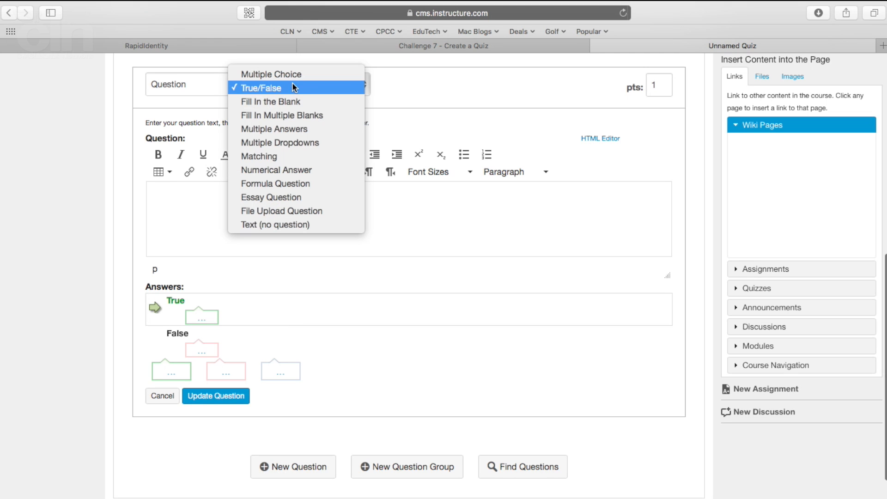
click(281, 141)
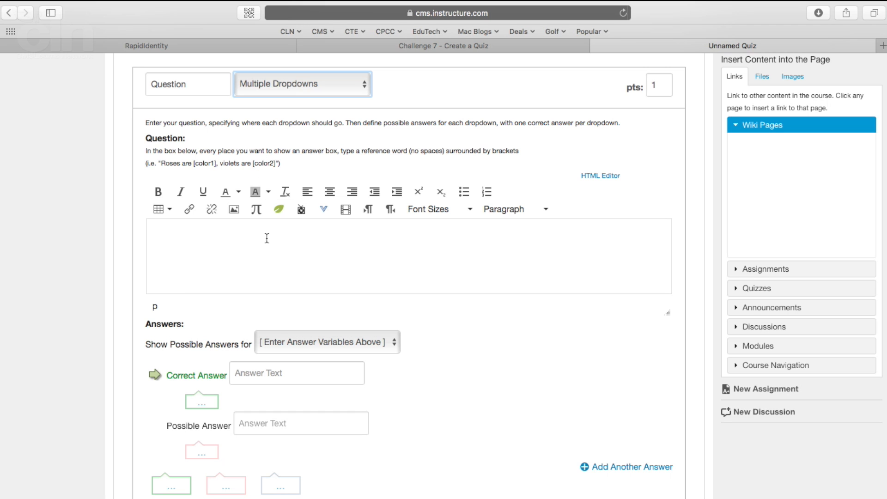
key(ctrl+Right)
triple_click(323, 291)
key(super+c)
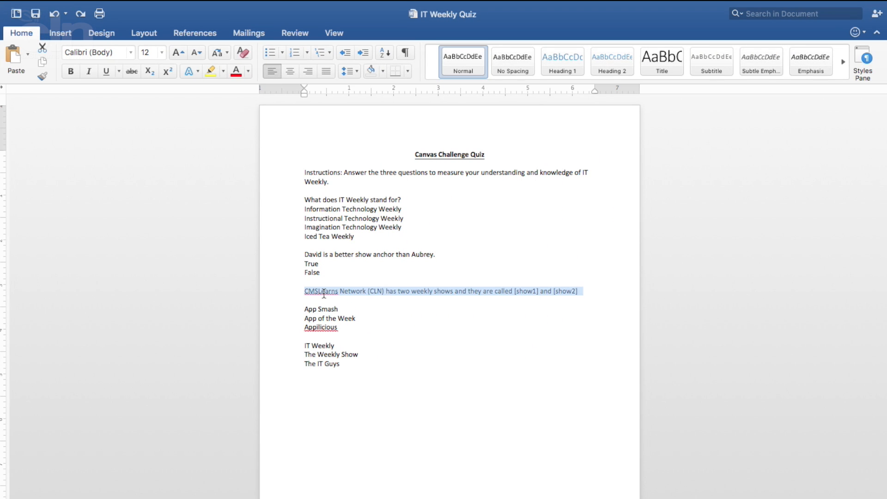
key(ctrl+Left)
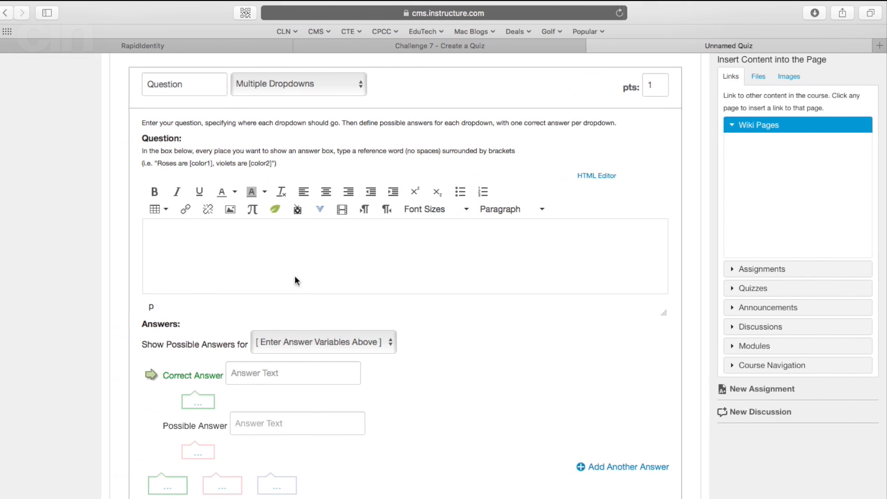
click(230, 233)
key(super+v)
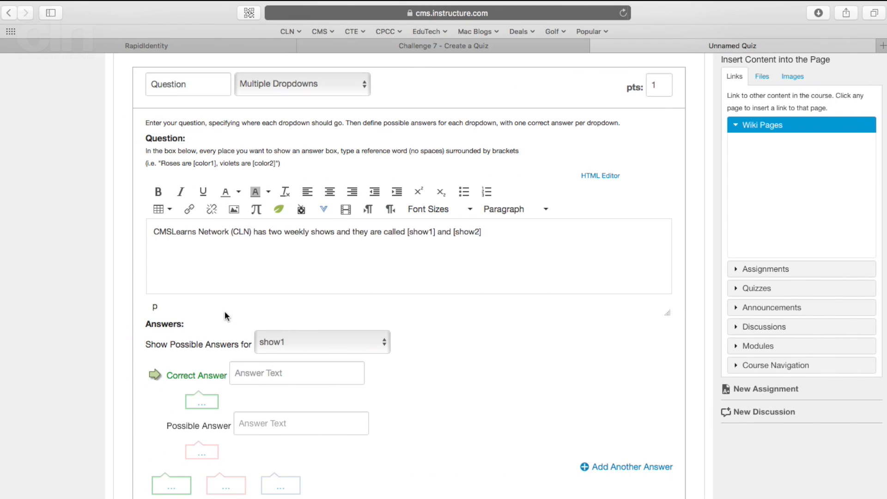
- Give show1 the possible answers App Smash, App of the Week and Appilicious, and mark App of the Week as correct
click(313, 344)
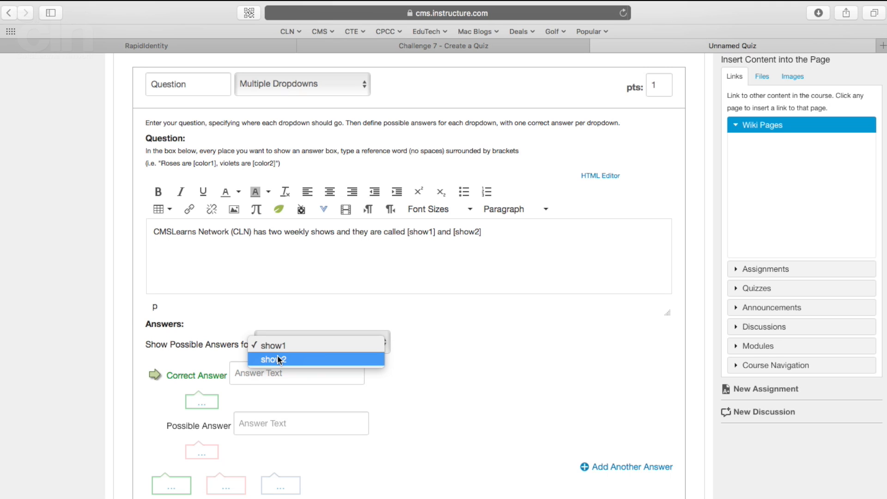
click(419, 223)
triple_click(419, 223)
click(420, 225)
double_click(420, 225)
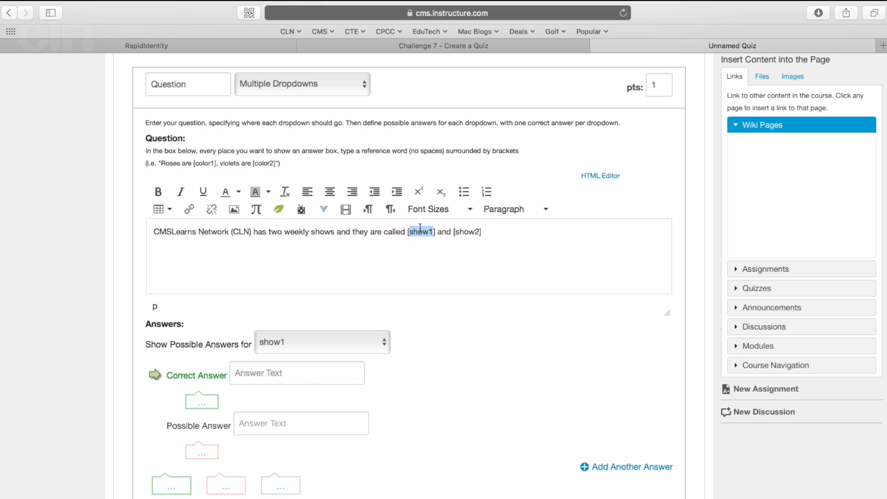
double_click(465, 232)
click(308, 343)
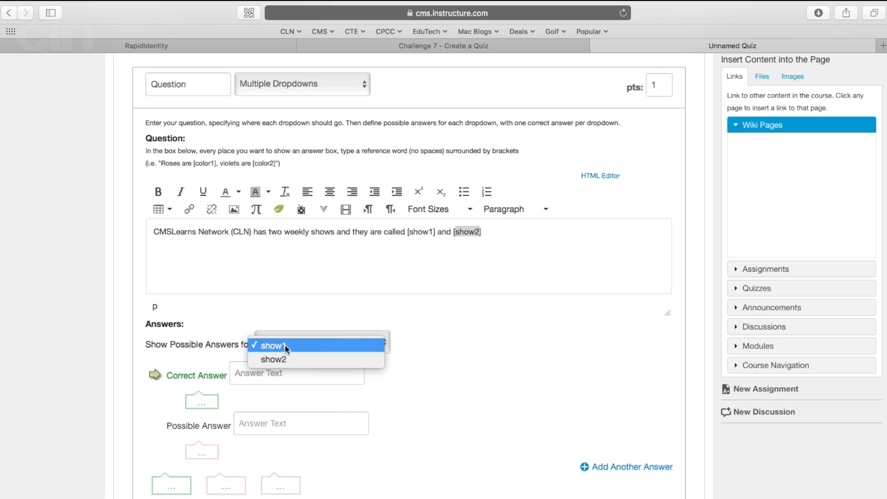
click(212, 345)
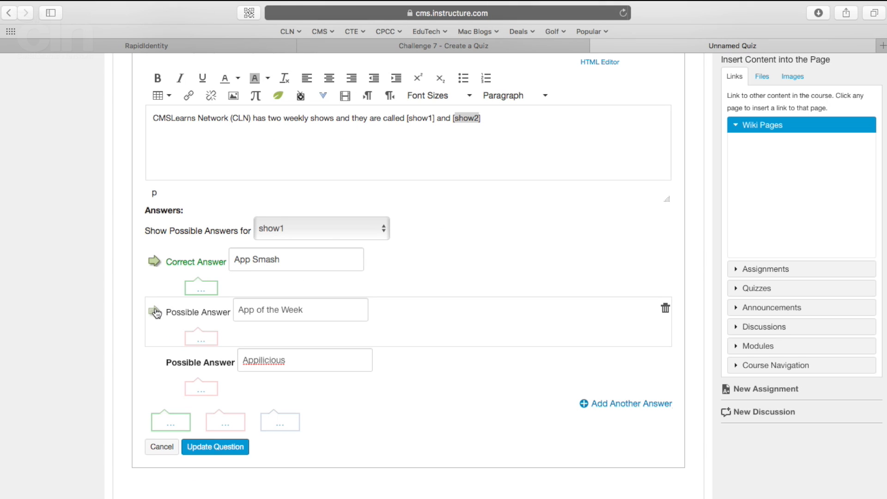
click(155, 312)
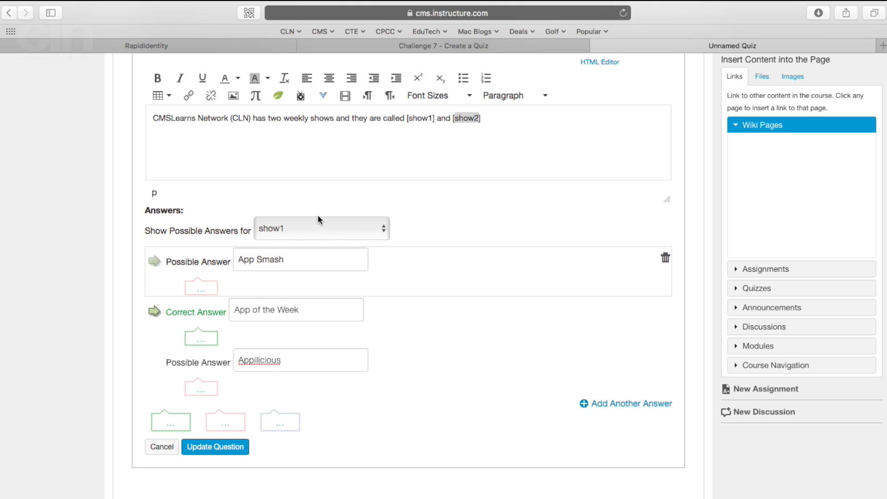
- Give show2 the answers IT Weekly (correct), The Weekly Show and The IT Guys, and save the multiple-dropdowns question
click(299, 226)
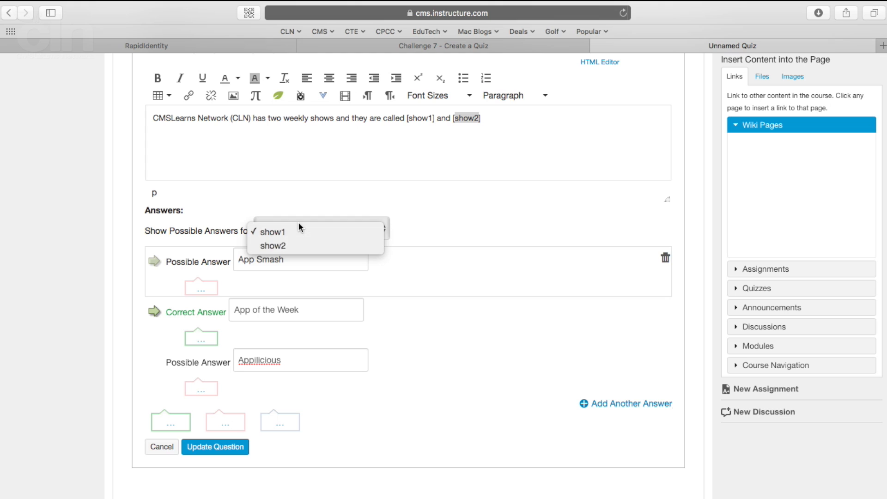
click(274, 245)
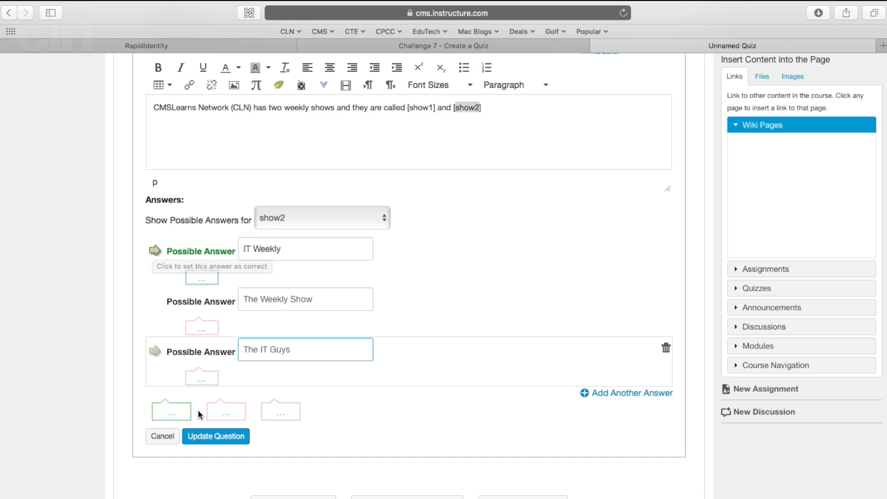
click(207, 437)
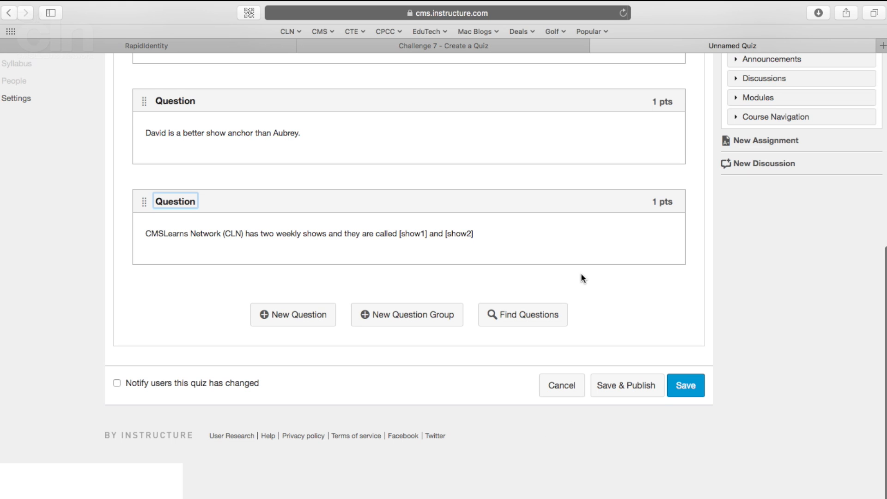
- Review the list of quiz questions, and save and publish the quiz
scroll(581, 275, up, 3)
scroll(581, 274, down, 2)
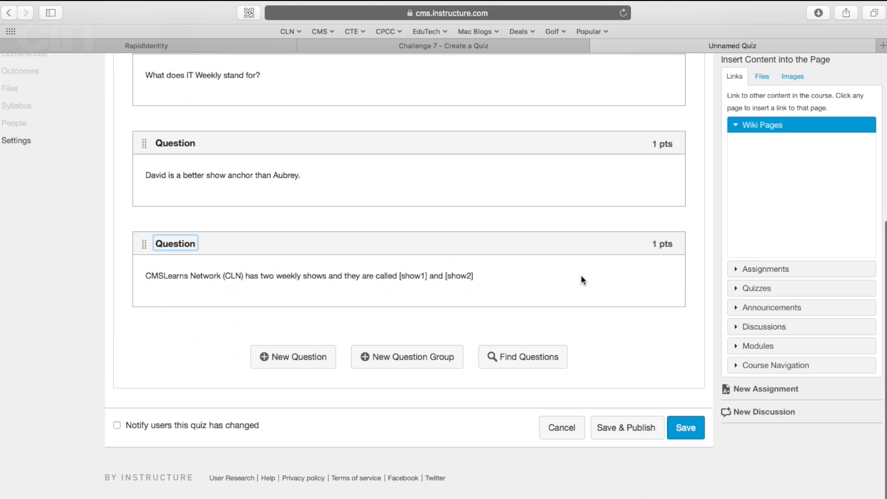
click(621, 428)
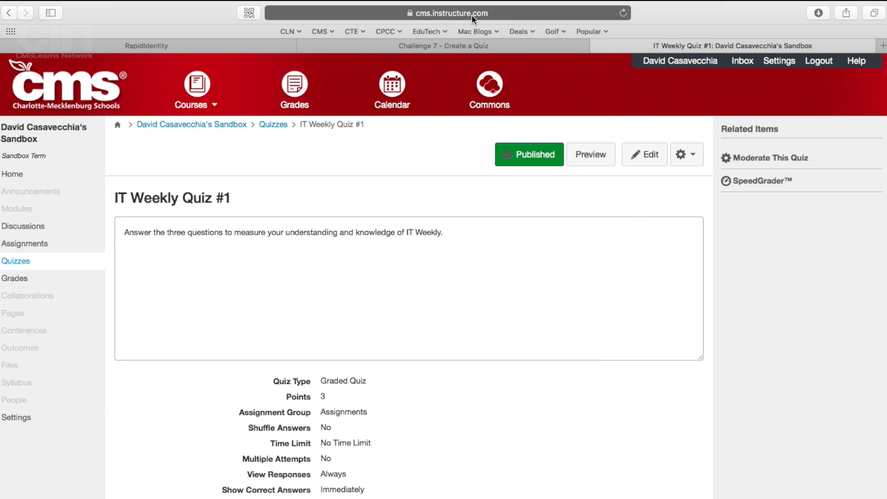
- Copy the published quiz's web address and submit it as the website URL for the Challenge 7 - Create a Quiz assignment
click(472, 15)
key(super+c)
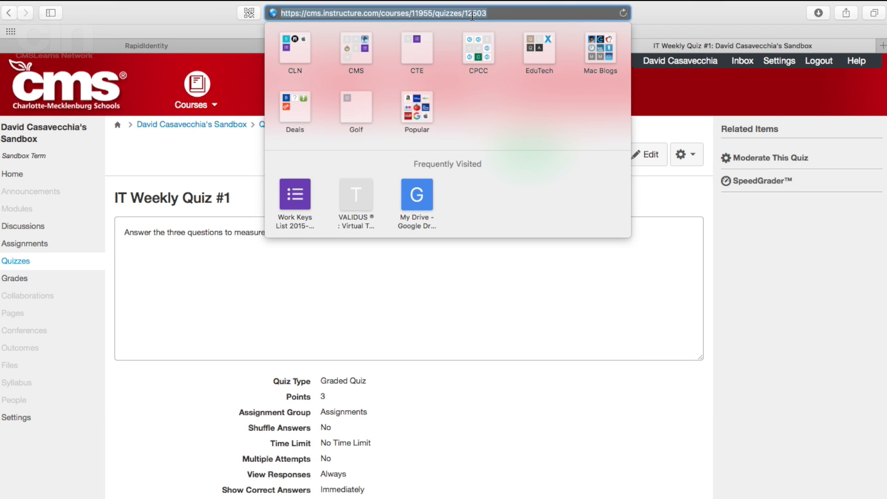
click(478, 257)
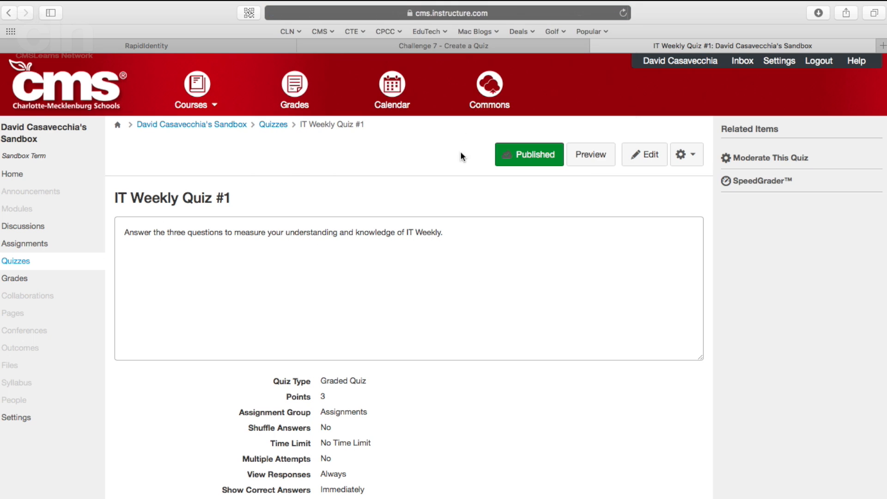
click(459, 53)
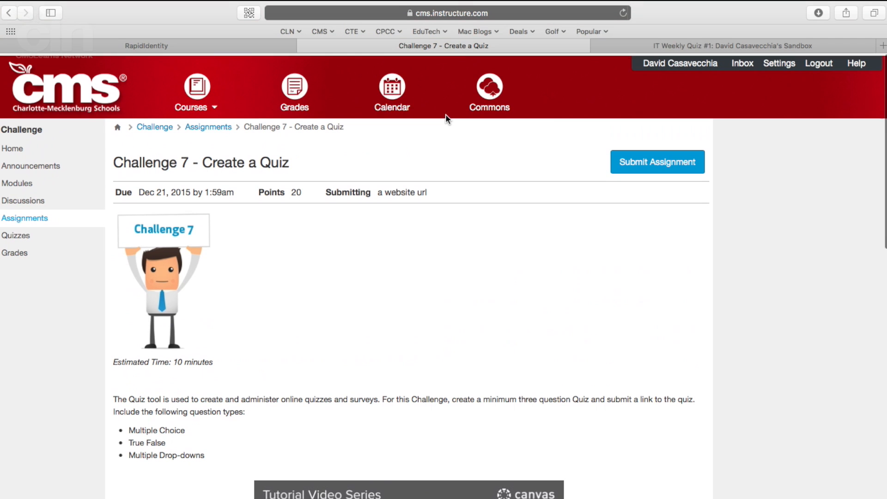
click(642, 161)
click(105, 122)
key(super+v)
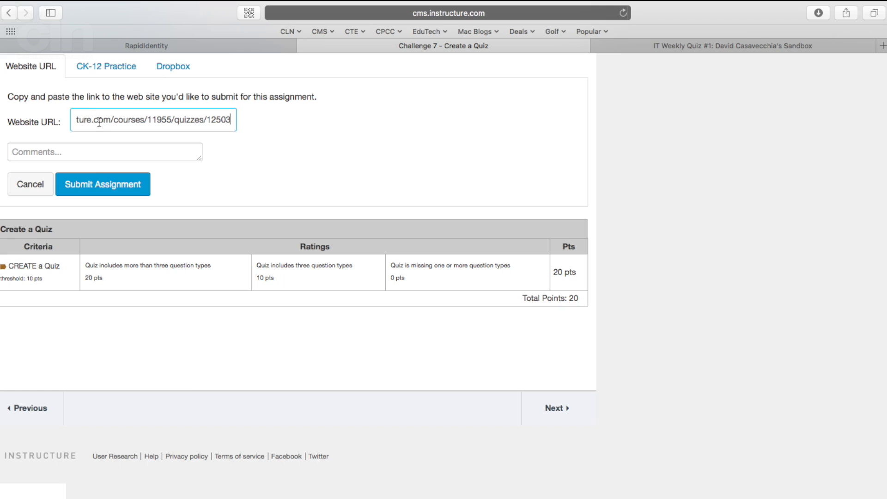
click(91, 186)
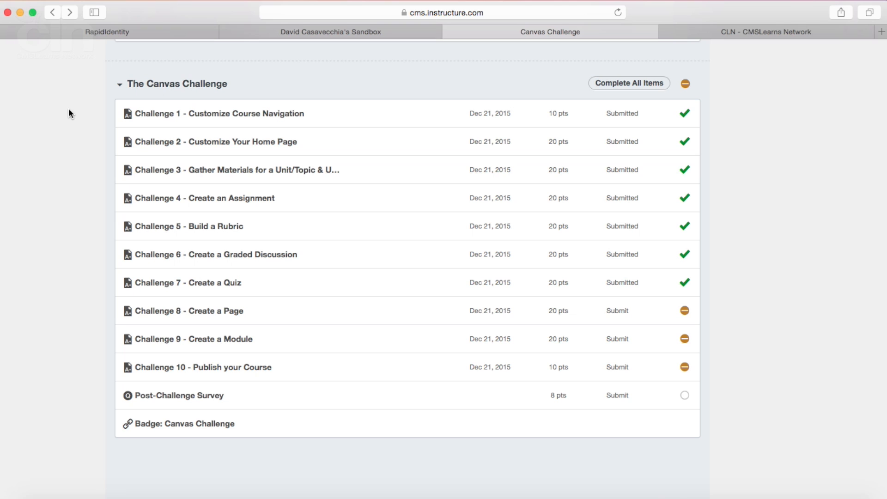
- Open the Challenge 8 - Create a Page assignment and read through its instructions and rubric
click(188, 309)
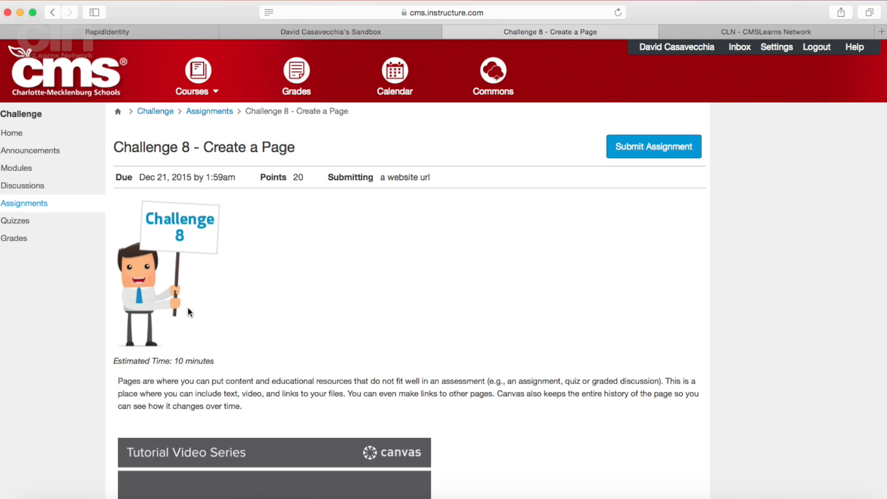
scroll(352, 311, down, 12)
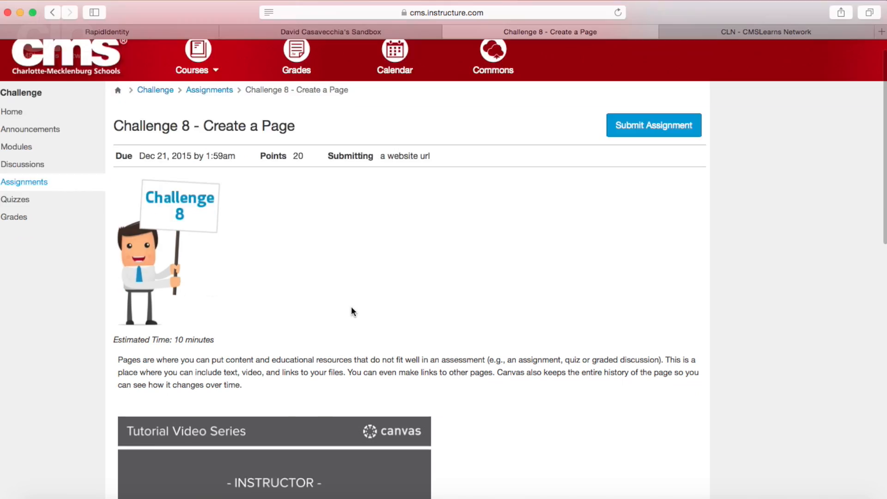
scroll(351, 311, down, 1)
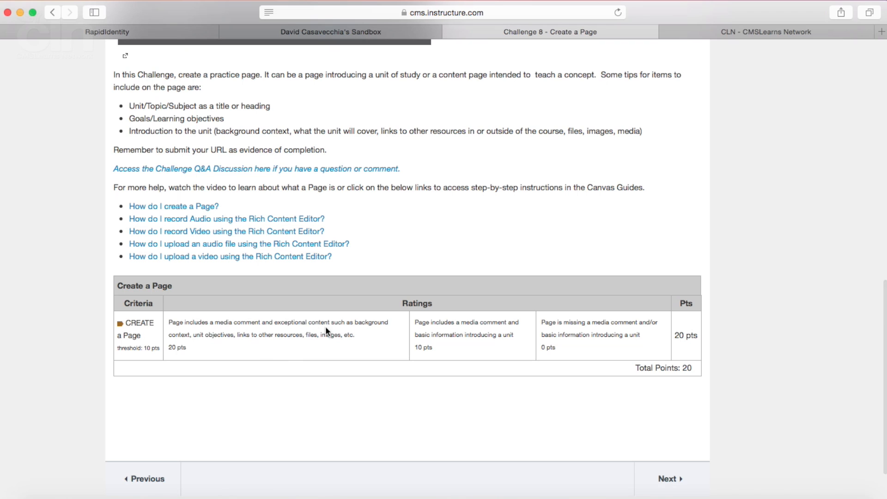
scroll(325, 326, up, 5)
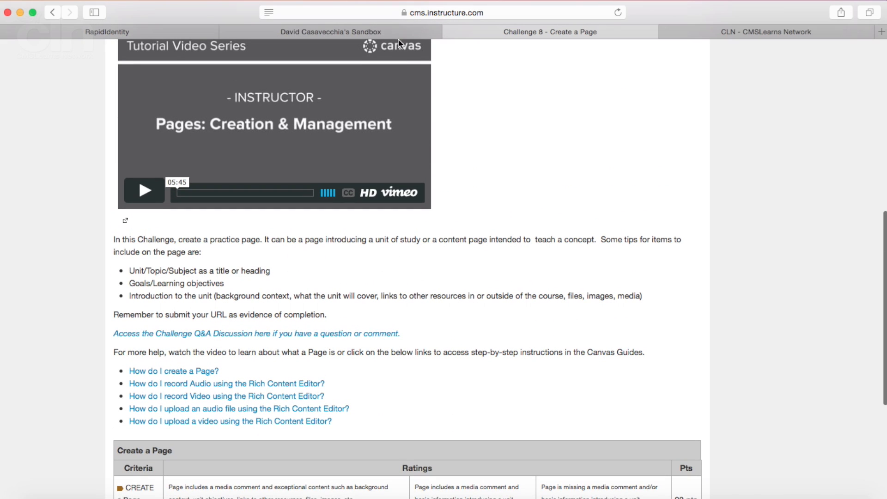
- Create a new page titled "Art 101" in the sandbox course, with music standards 2.CR.1, 2.CR.1.1 and 2.CR.1.2 as body text
click(378, 31)
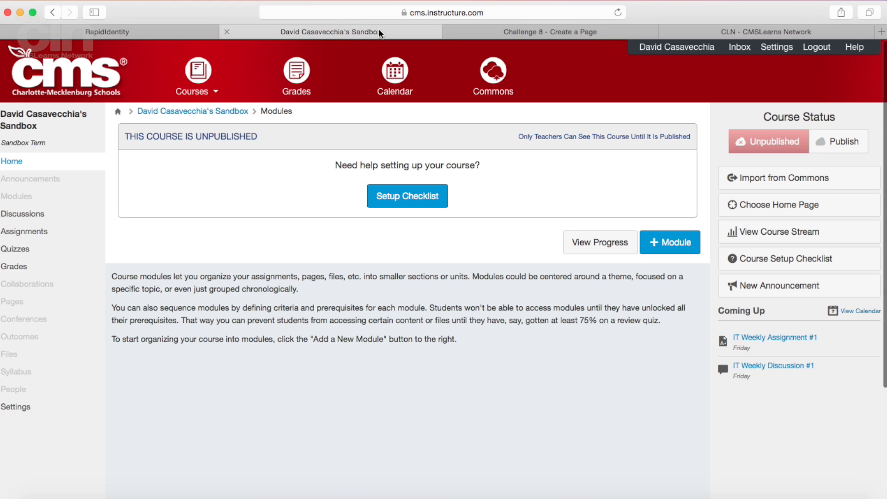
click(13, 303)
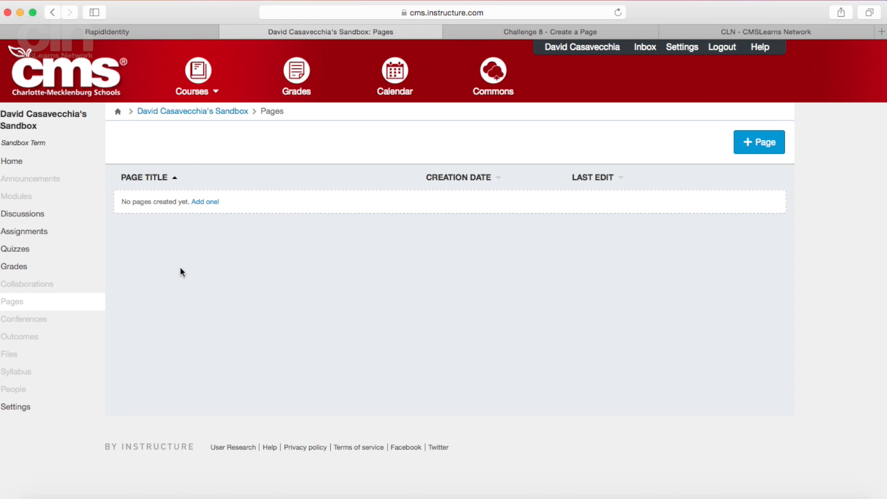
click(755, 147)
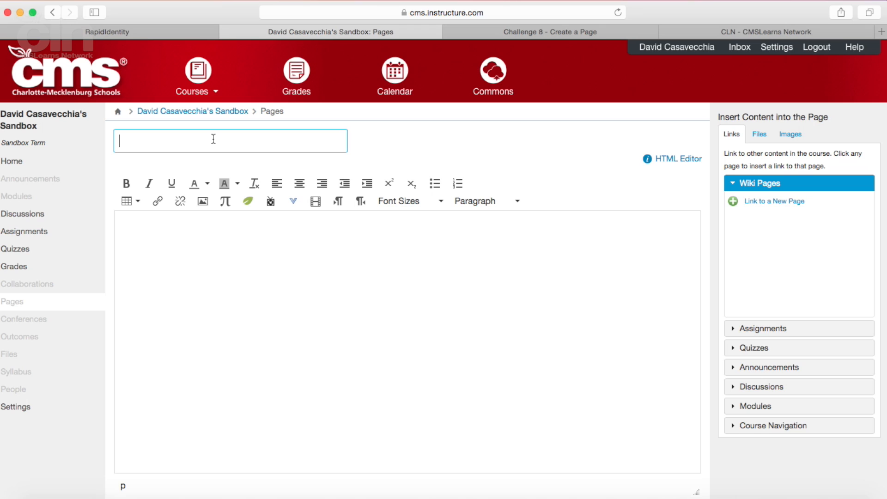
text(Art 101)
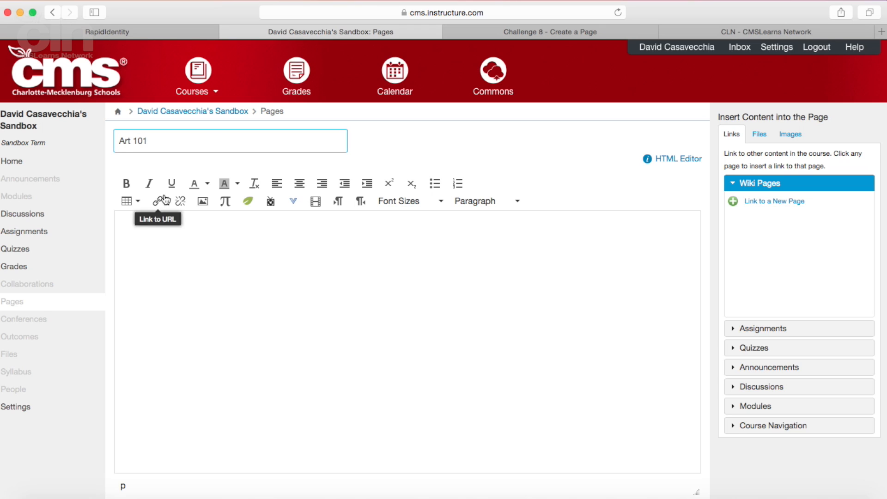
click(152, 229)
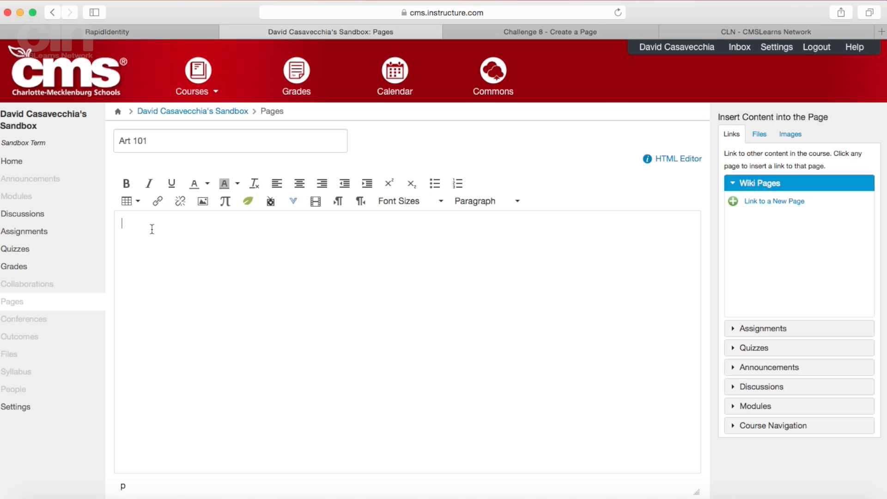
text(2.CR.1: Understand global, interdisciplinary, and 21st century connections with music. 2.CR.1.1 - Exemplify music representing the heritage, customs, and traditions of various cultures. 2.CR.1.2 - Understand the relationships between music and concepts from other areas.)
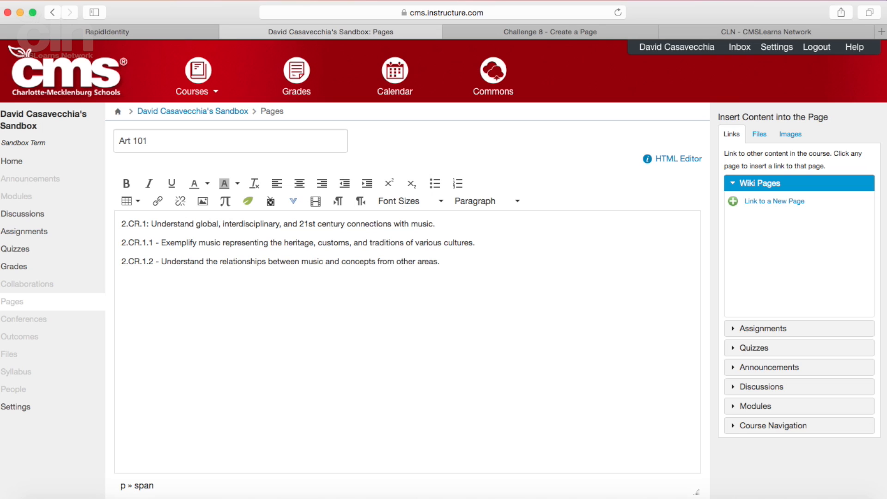
- Start inserting an image into the page and browse the Canvas course files folders App of the Week and IT Weekly
click(203, 202)
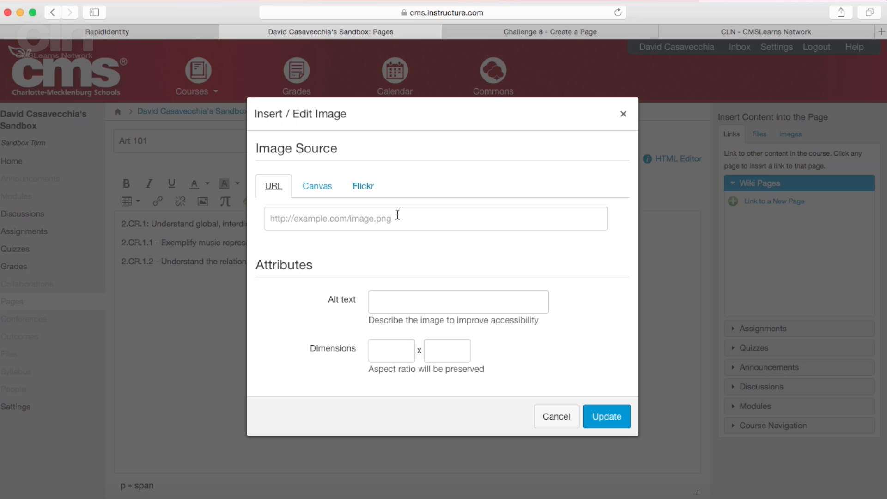
click(313, 194)
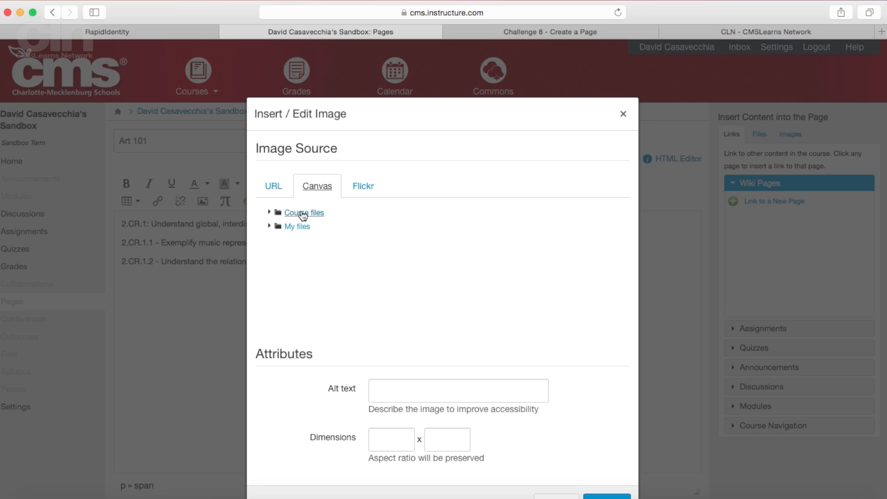
click(302, 214)
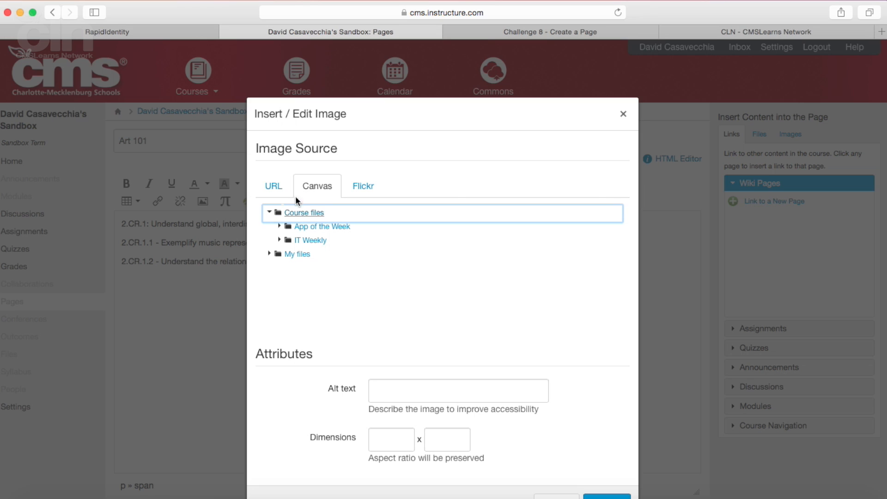
click(305, 227)
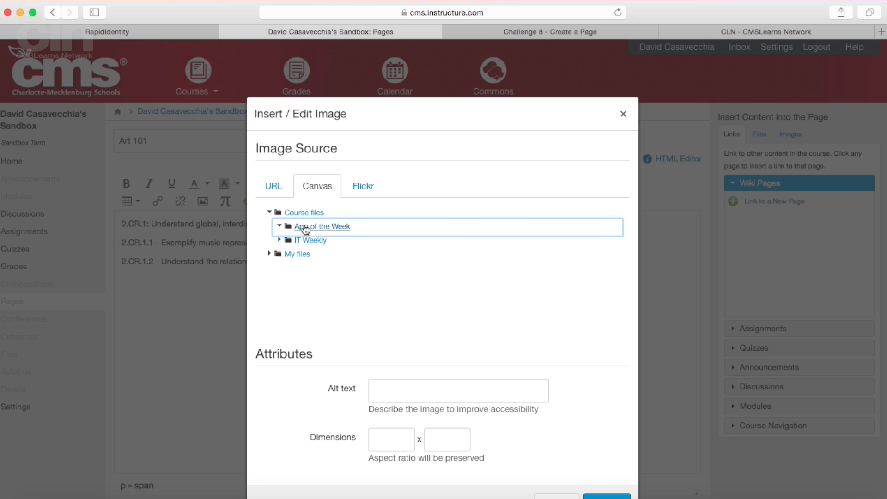
click(287, 242)
click(280, 244)
click(306, 243)
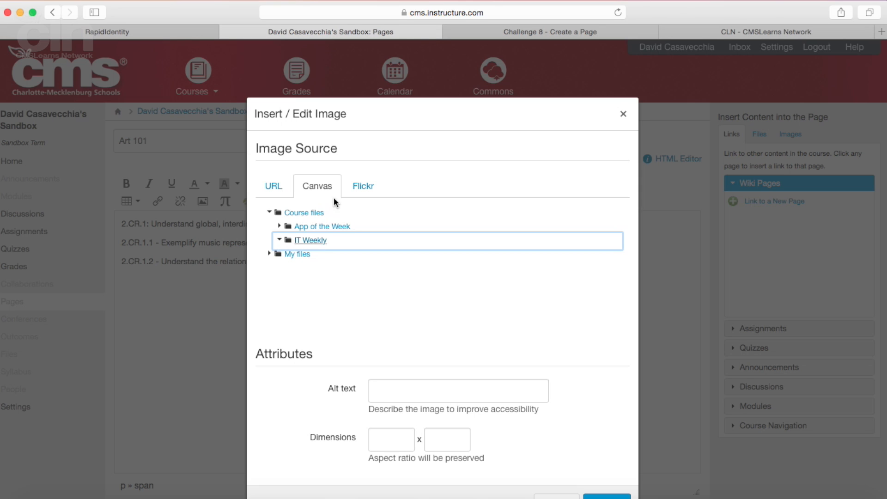
- Search Flickr for "paint brush" and select the image titled "painting" as the image source
click(367, 185)
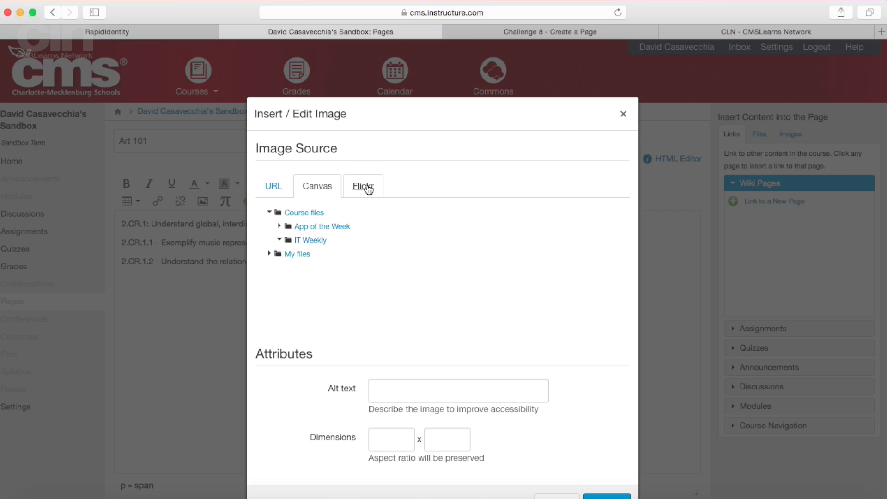
click(320, 220)
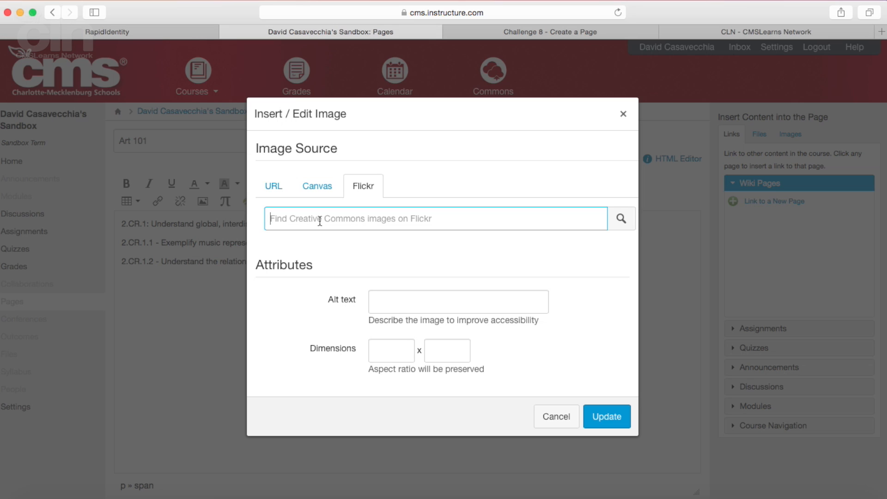
text(paint )
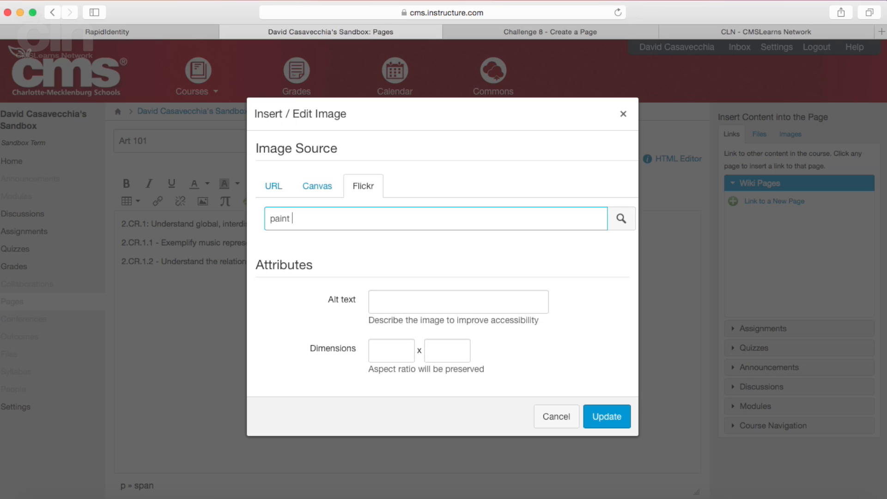
text(brus)
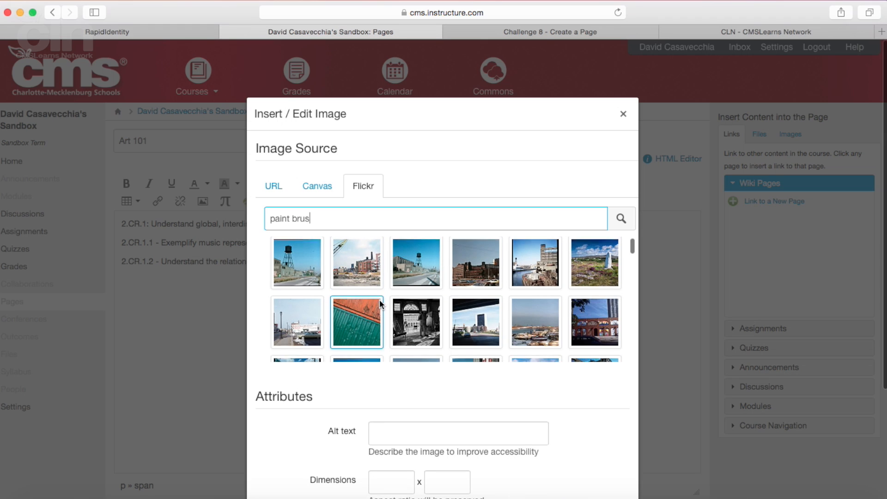
scroll(378, 300, down, 2)
scroll(379, 299, down, 5)
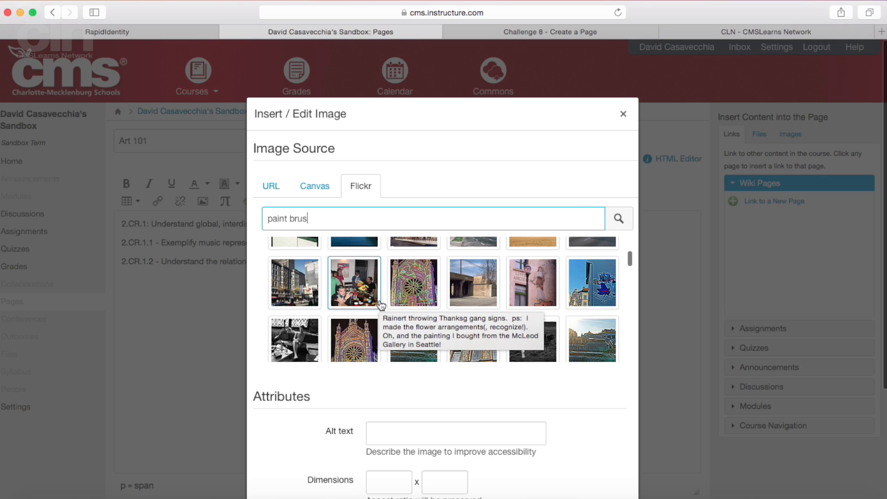
text(h)
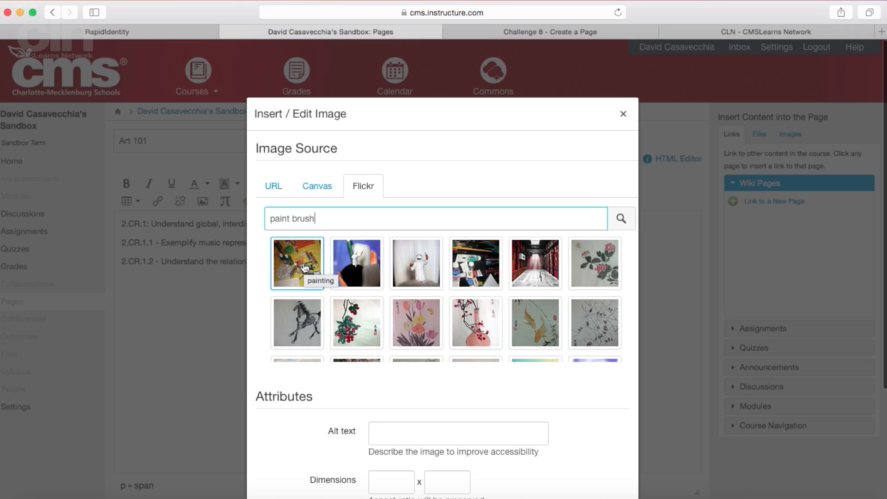
click(305, 268)
- Set the image width to 150 with its aspect ratio preserved, and insert it below the standards
scroll(475, 431, down, 4)
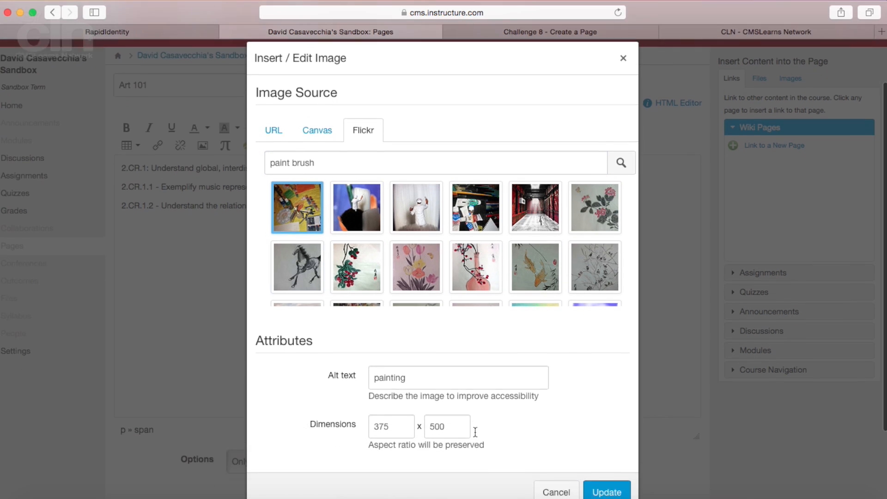
double_click(381, 405)
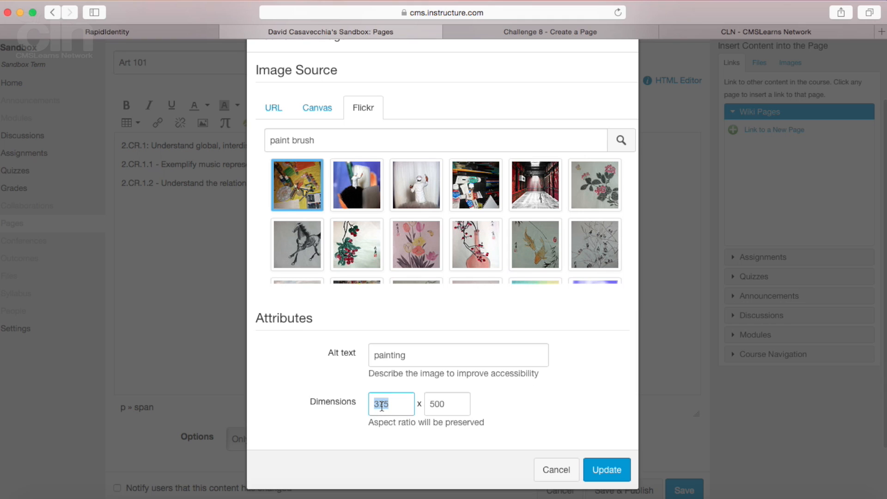
text(1)
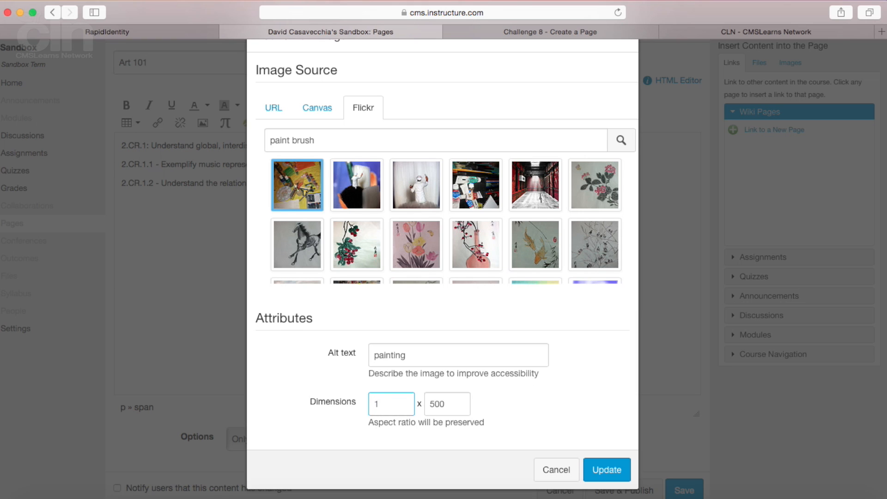
text(50)
key(Tab)
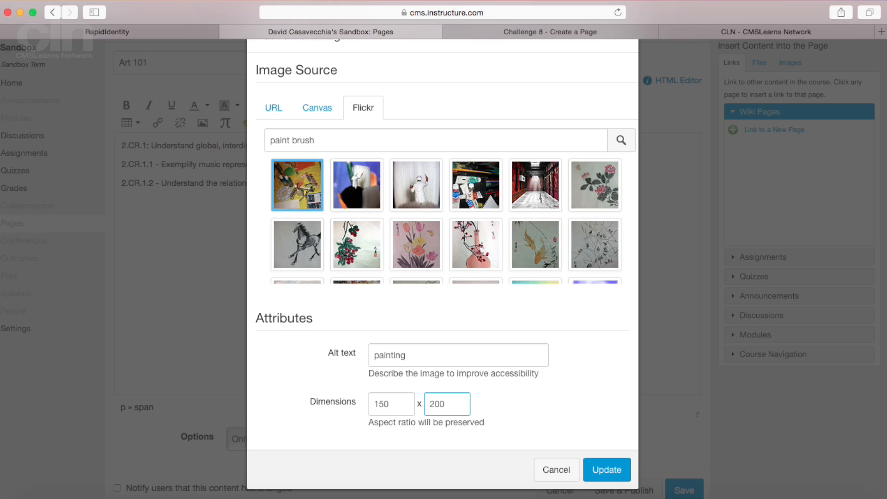
click(606, 470)
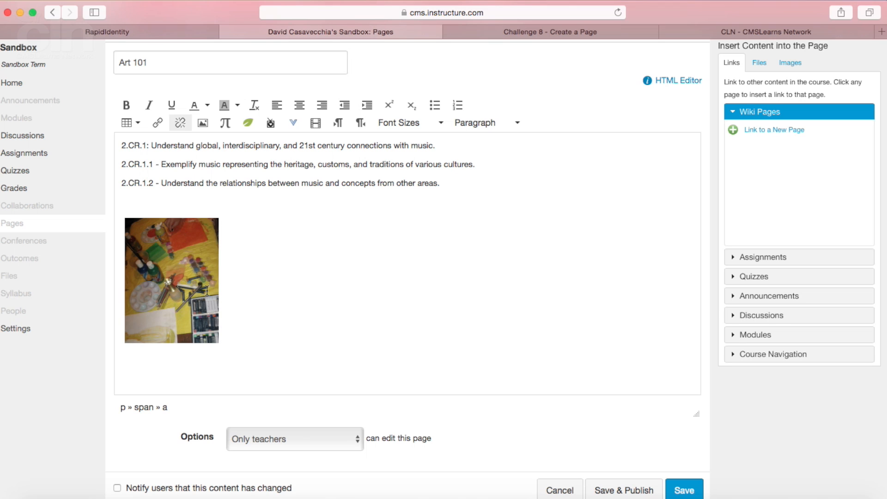
- Copy the CMSLearns Network home page's web address and set it as the link of the painting image
click(191, 253)
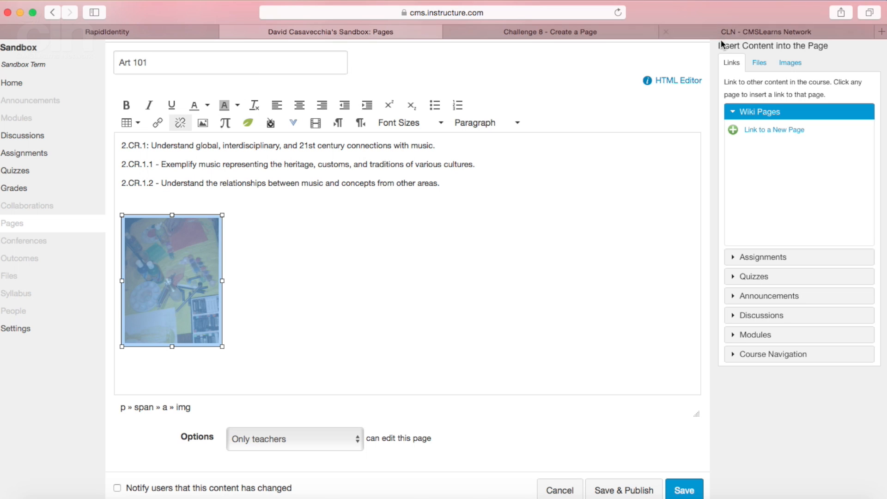
click(735, 32)
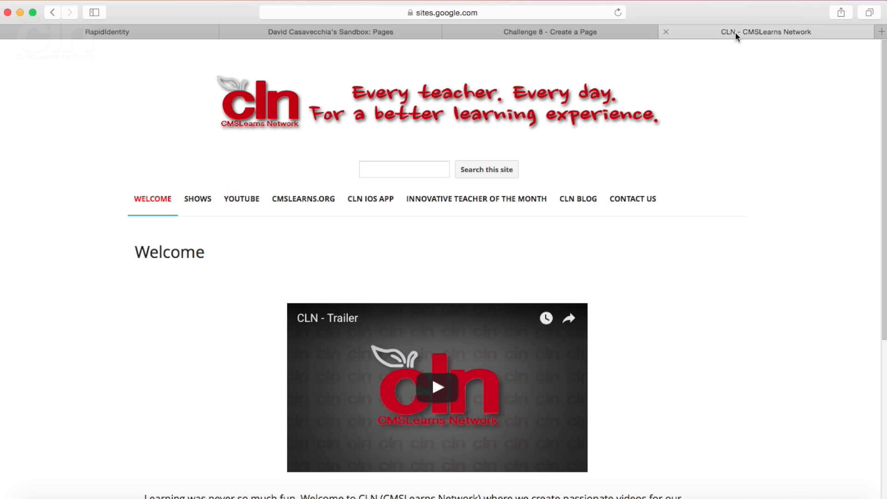
click(451, 13)
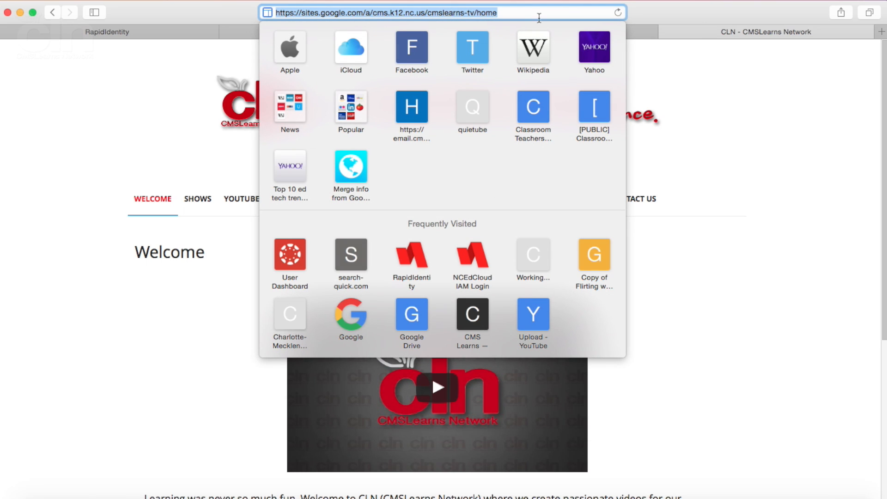
click(758, 89)
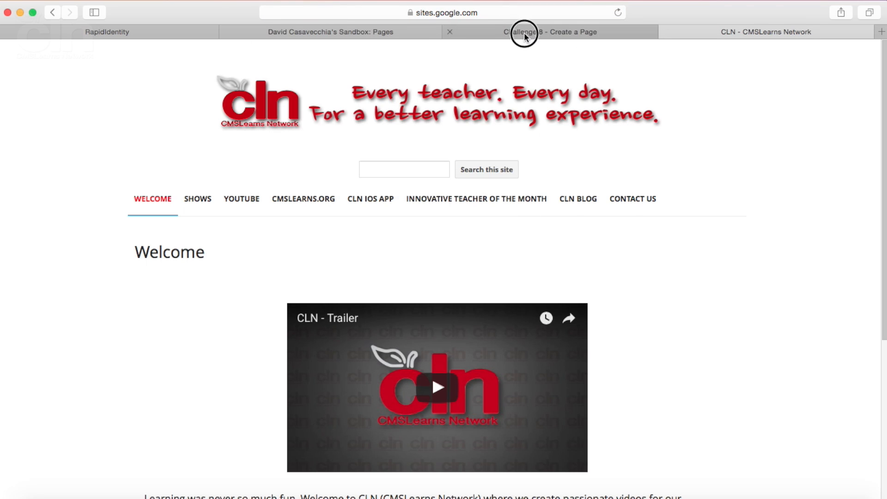
click(523, 33)
click(348, 31)
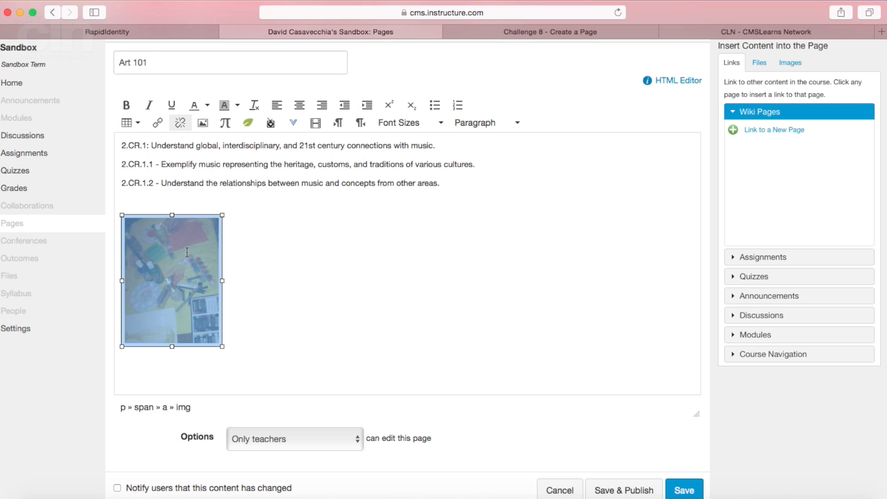
click(158, 123)
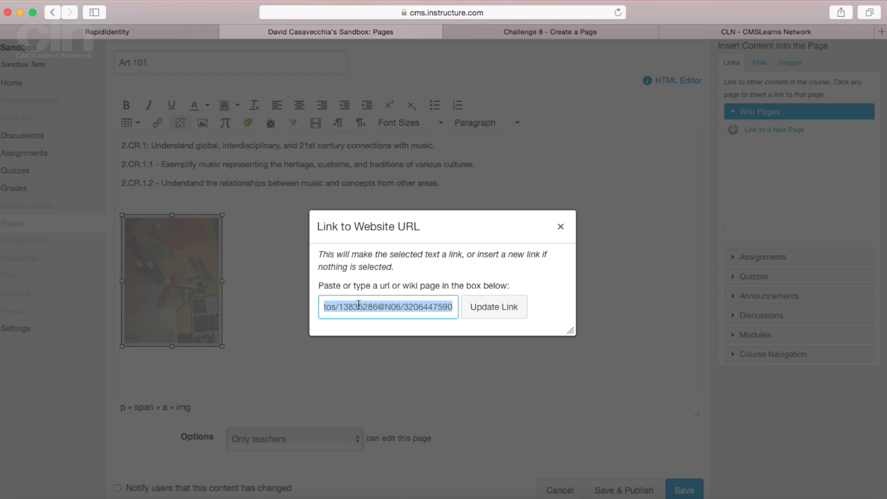
key(super+v)
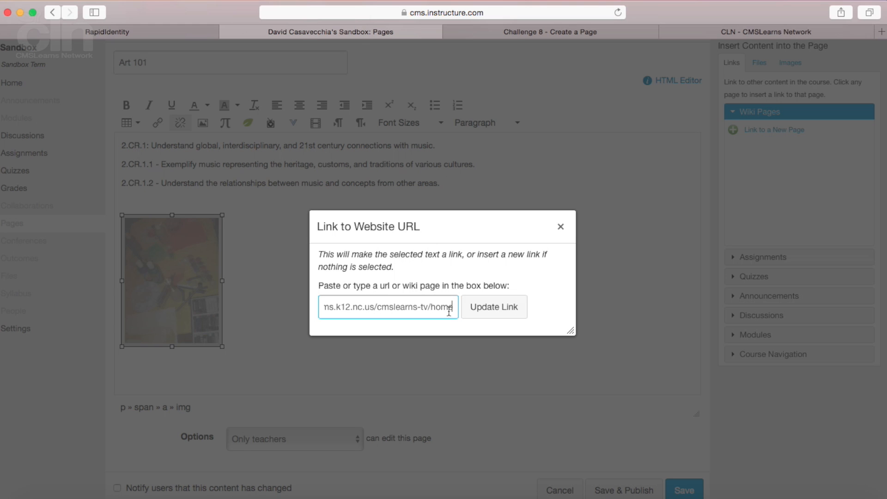
click(502, 307)
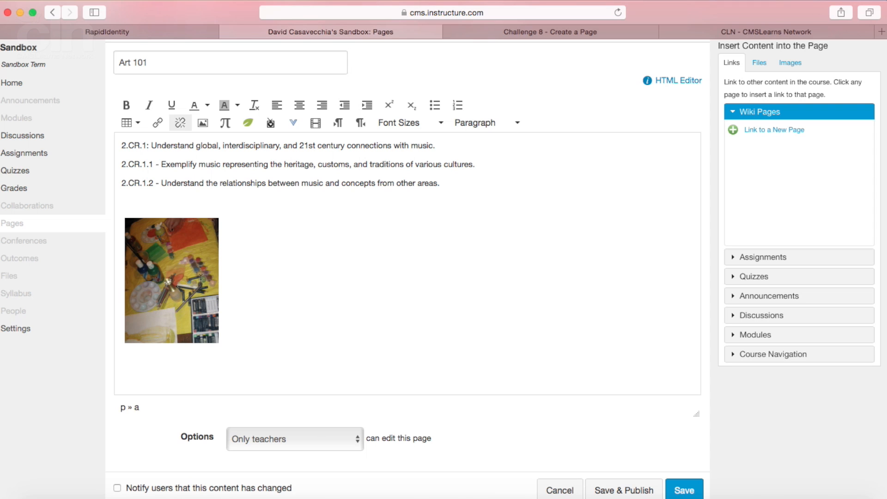
- Insert a link to the IT Weekly Quiz #1 quiz below the image and save the page
click(272, 310)
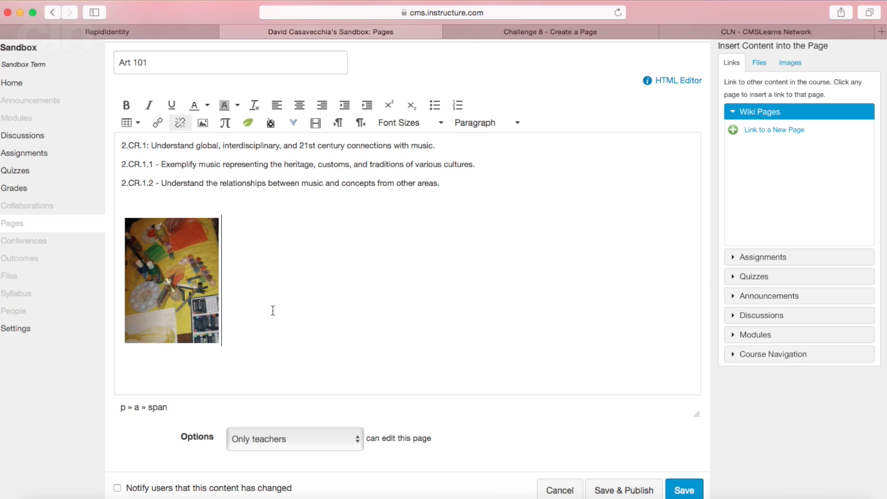
key(Right)
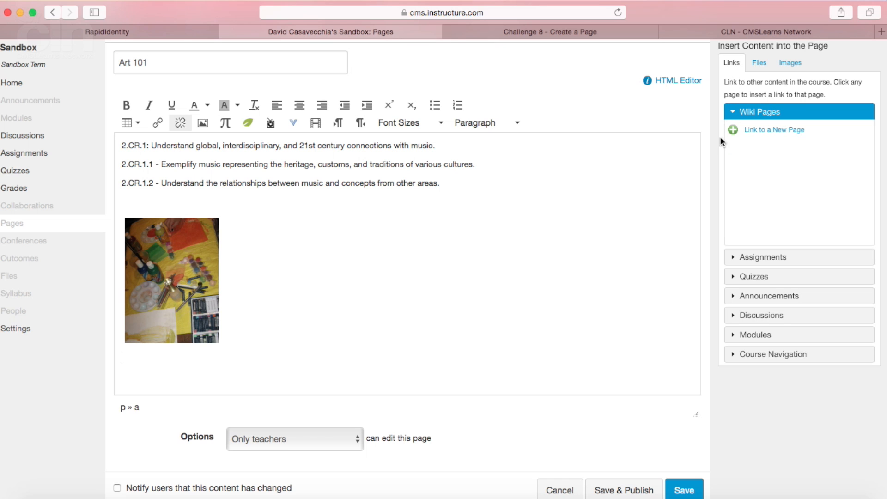
click(734, 257)
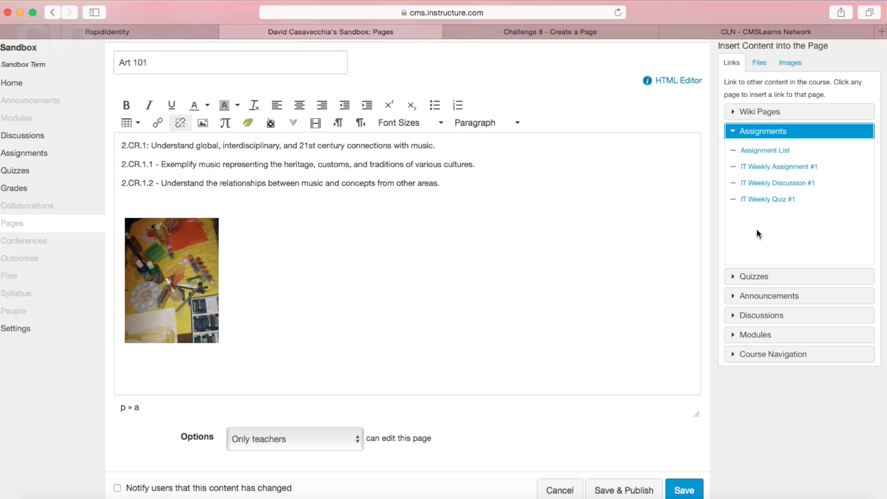
click(733, 278)
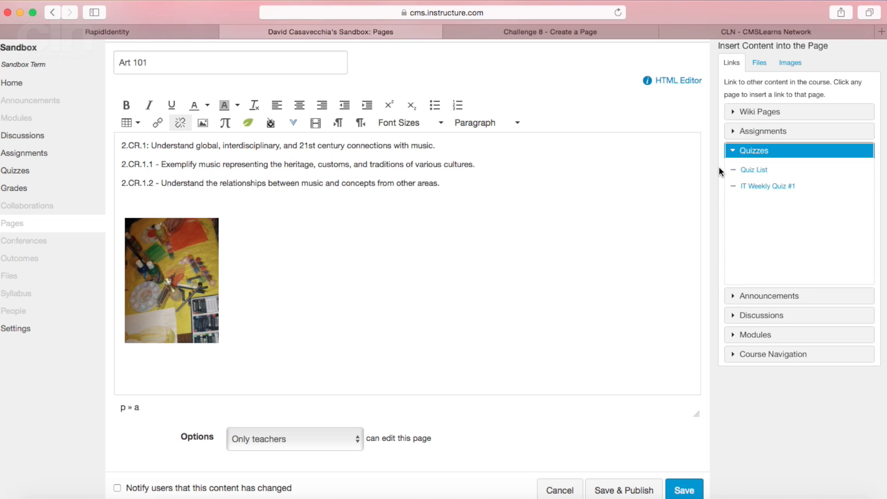
click(761, 190)
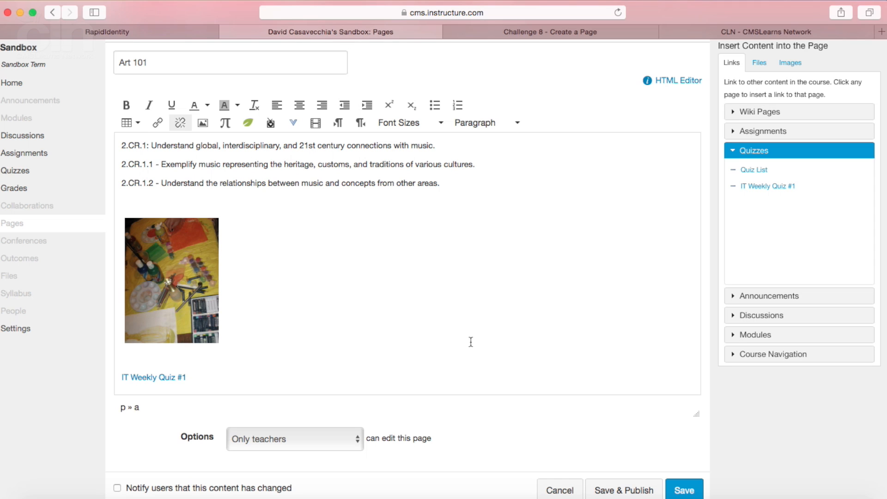
click(683, 491)
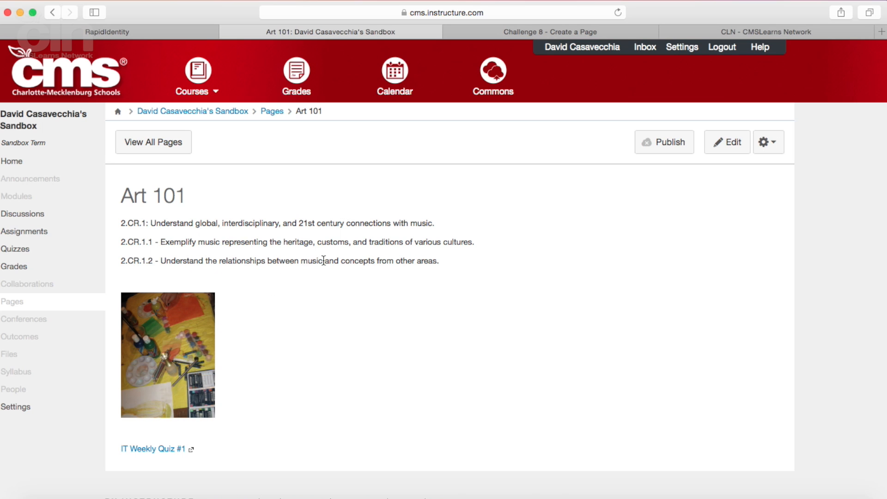
- Copy the Art 101 page's web address and submit it as the website URL for Challenge 8 - Create a Page
click(444, 10)
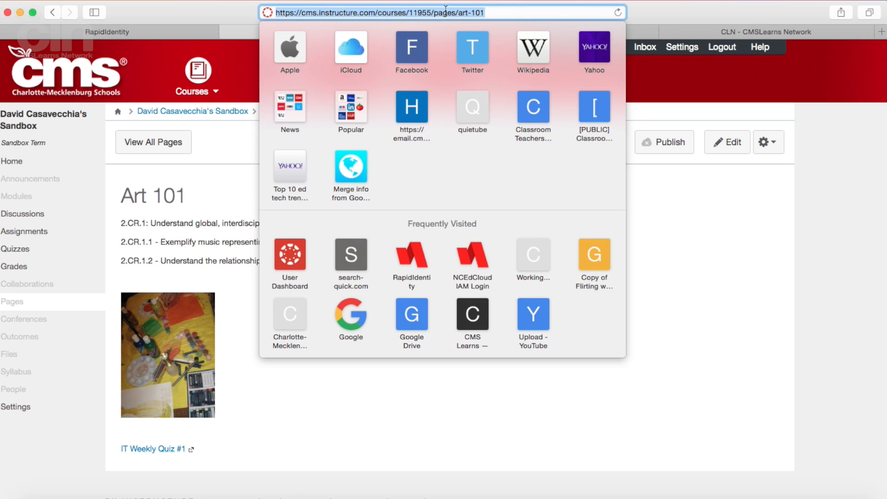
click(700, 193)
click(511, 30)
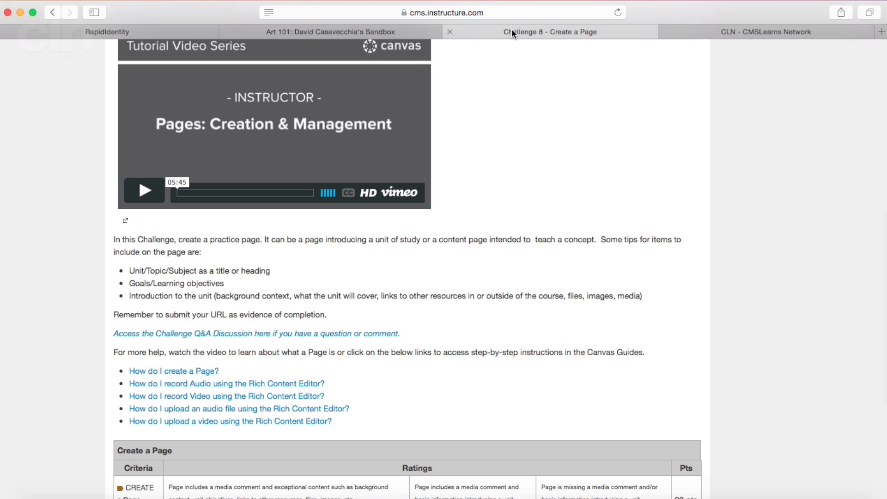
scroll(496, 232, up, 10)
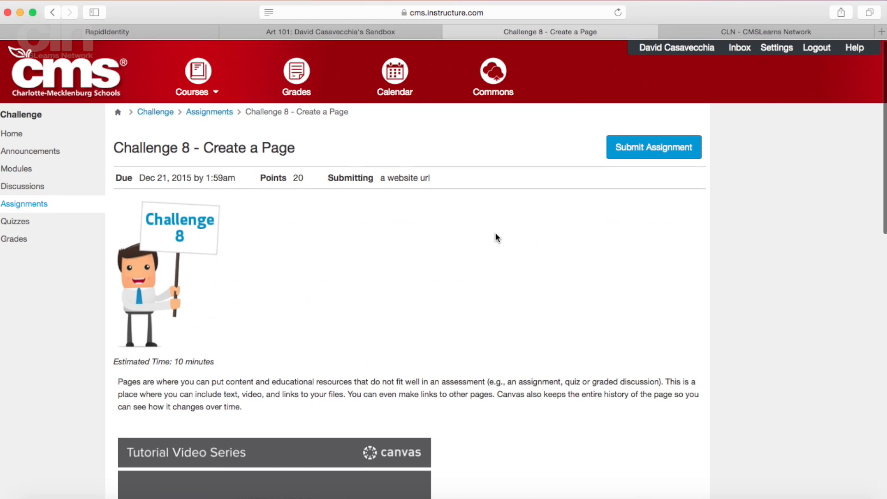
click(659, 157)
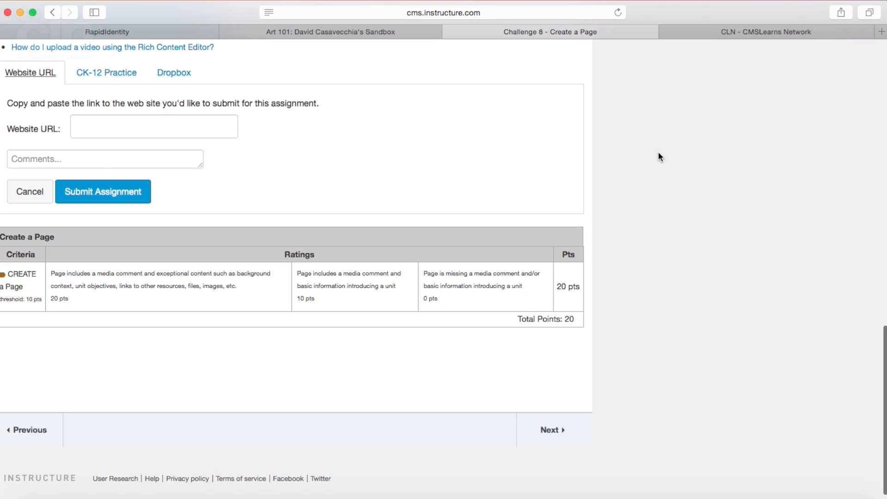
click(109, 125)
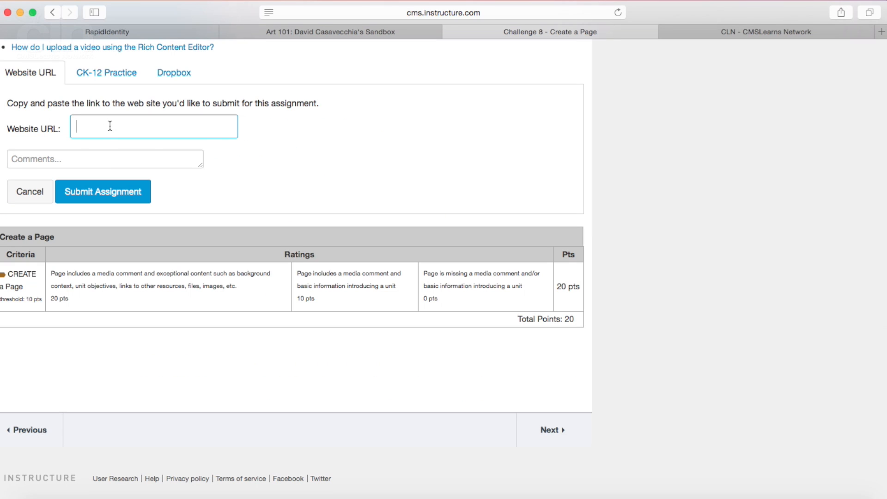
key(super+v)
click(94, 188)
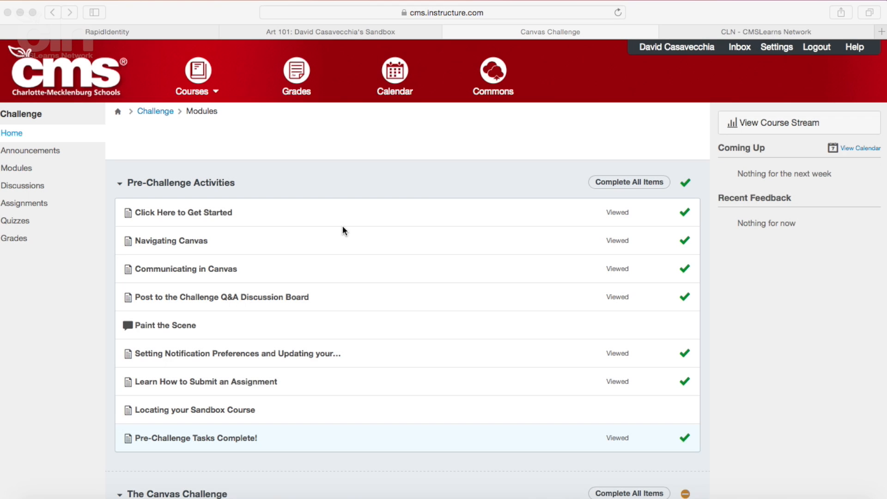
- Open the Challenge 9 - Create a Module assignment from the Canvas Challenge list and review its required module content
scroll(342, 226, down, 10)
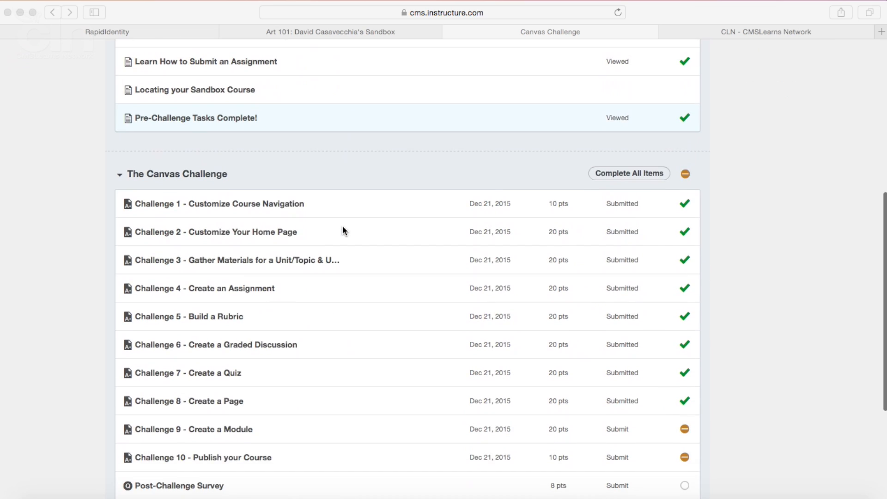
scroll(343, 226, down, 1)
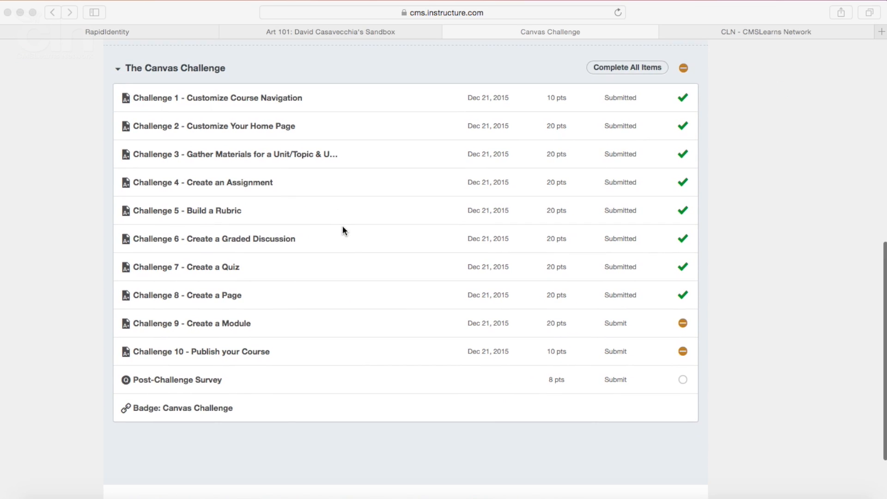
click(230, 325)
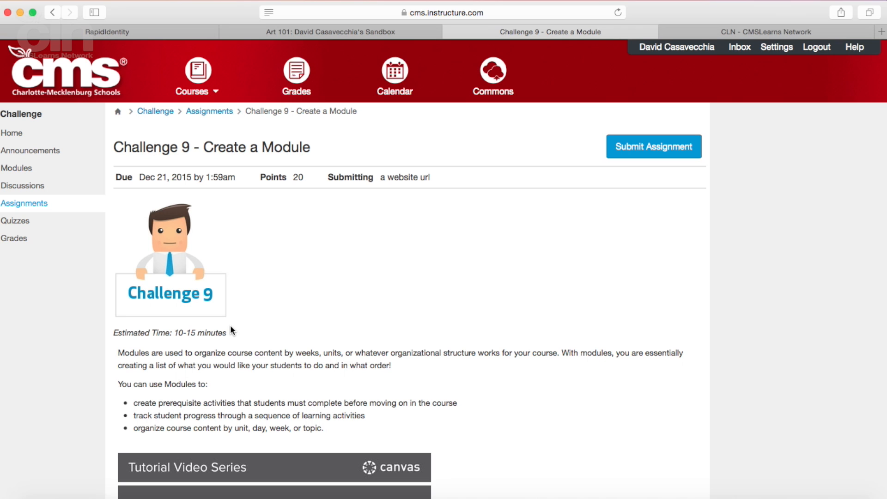
scroll(231, 330, down, 10)
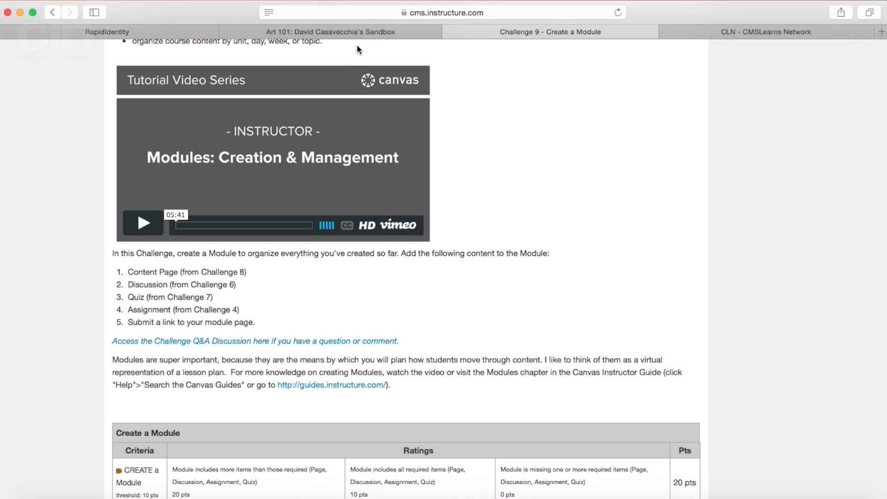
- Go to the sandbox course's modules and add a module named "Art 101 Module"
click(349, 31)
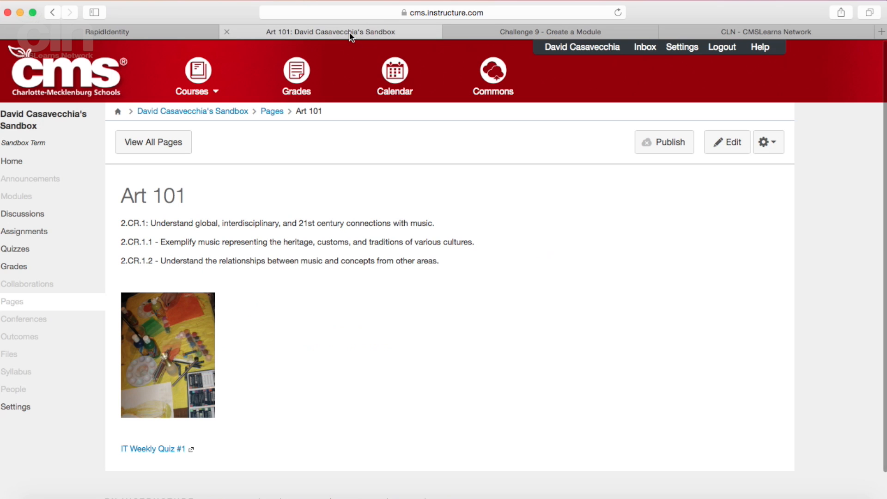
click(14, 160)
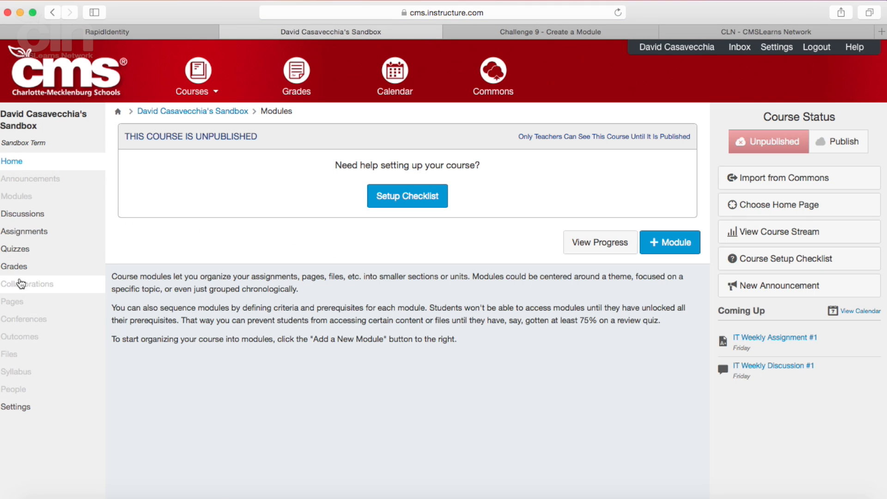
click(24, 197)
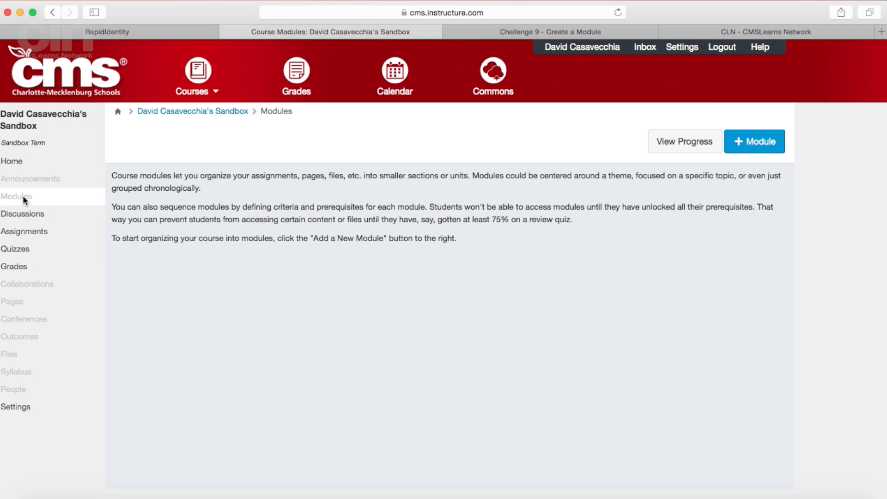
click(749, 147)
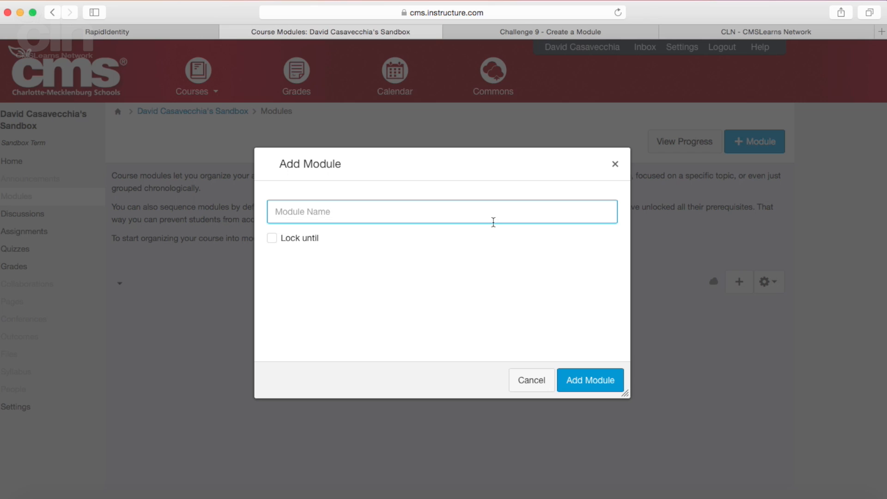
text(Art 101 Module)
key(Return)
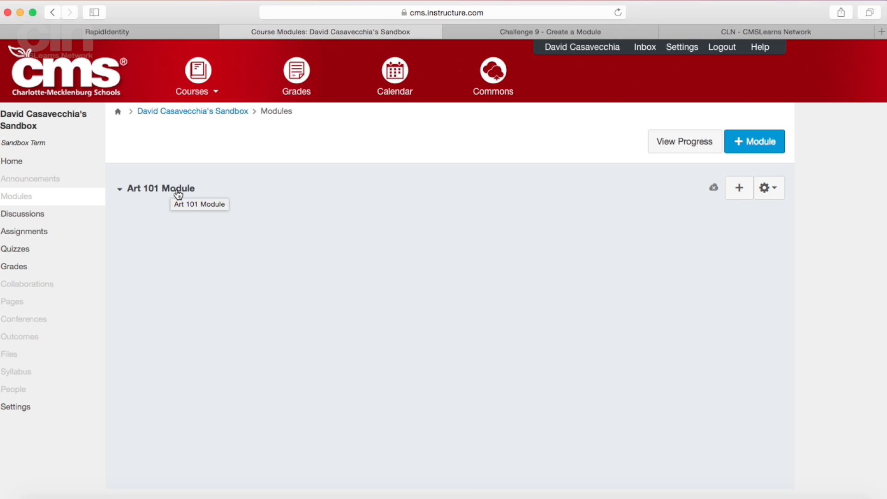
- Add the existing content page "Art 101" to the Art 101 Module without indentation
click(740, 190)
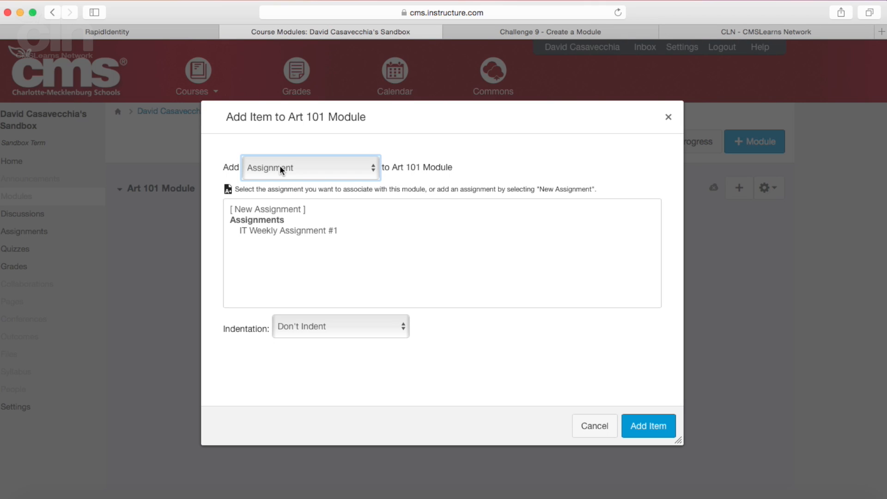
click(374, 172)
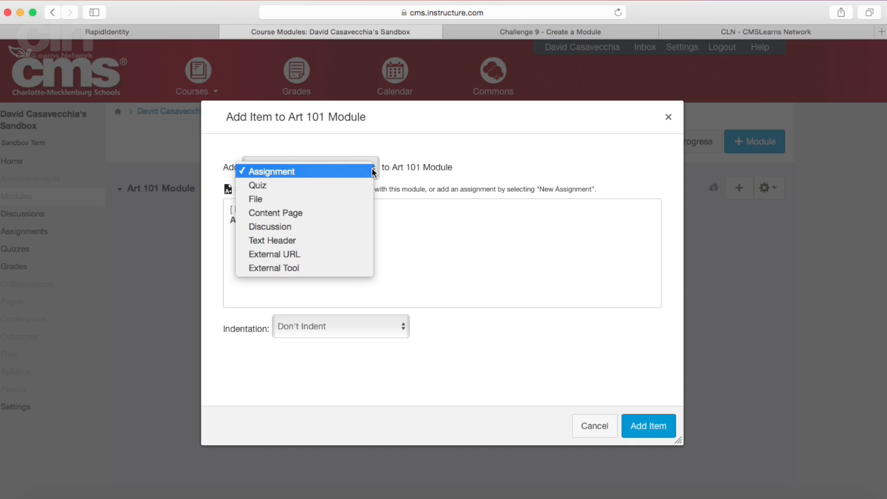
click(346, 210)
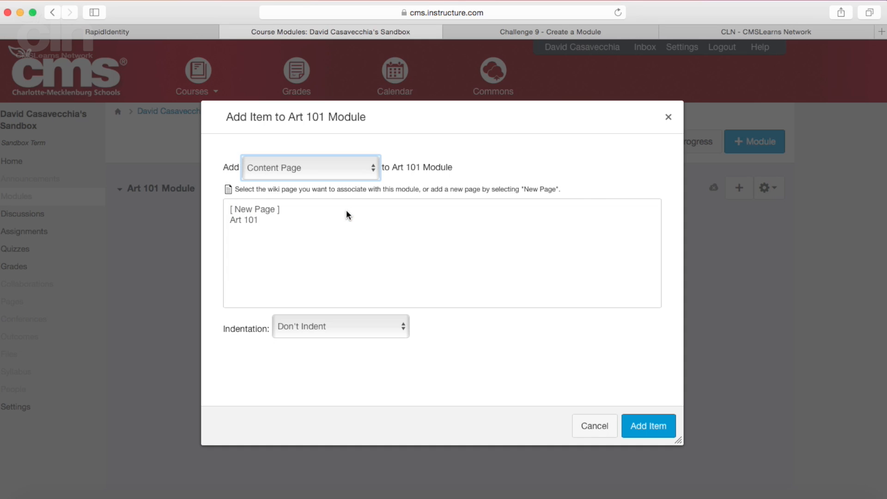
click(245, 222)
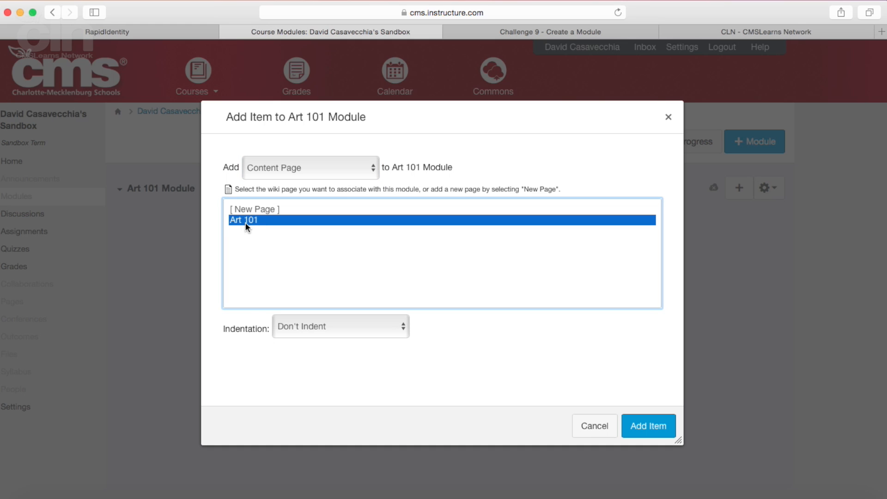
click(645, 423)
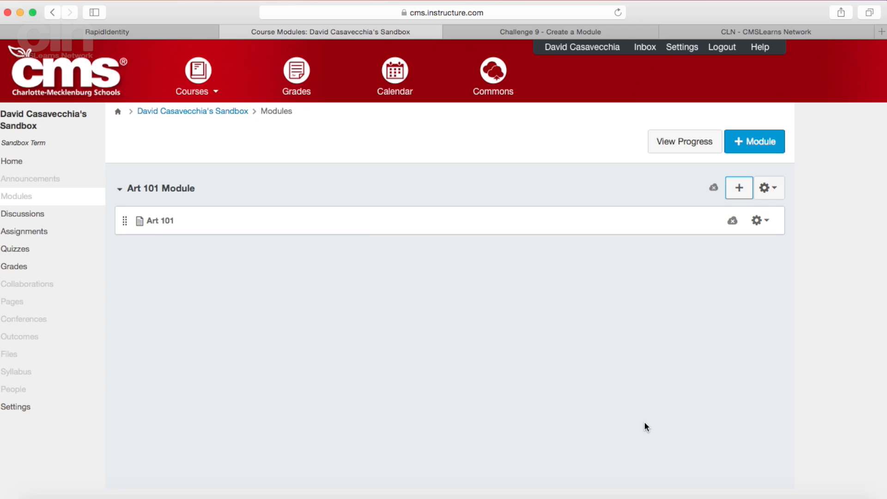
- Add the existing discussion "IT Weekly Discussion #1" to the Art 101 Module without indentation
click(739, 187)
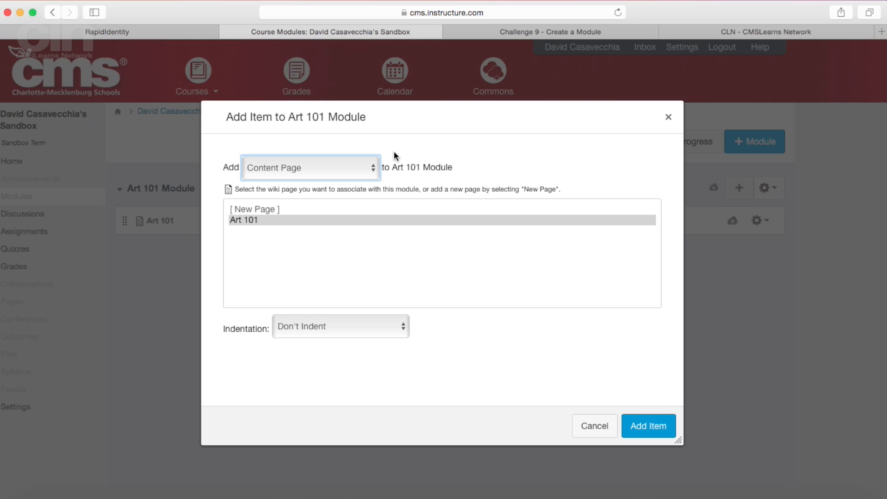
click(372, 169)
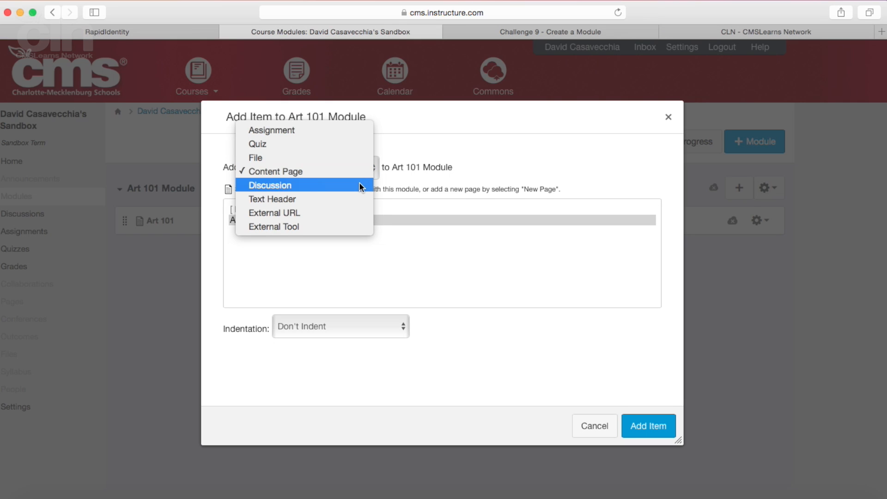
click(359, 184)
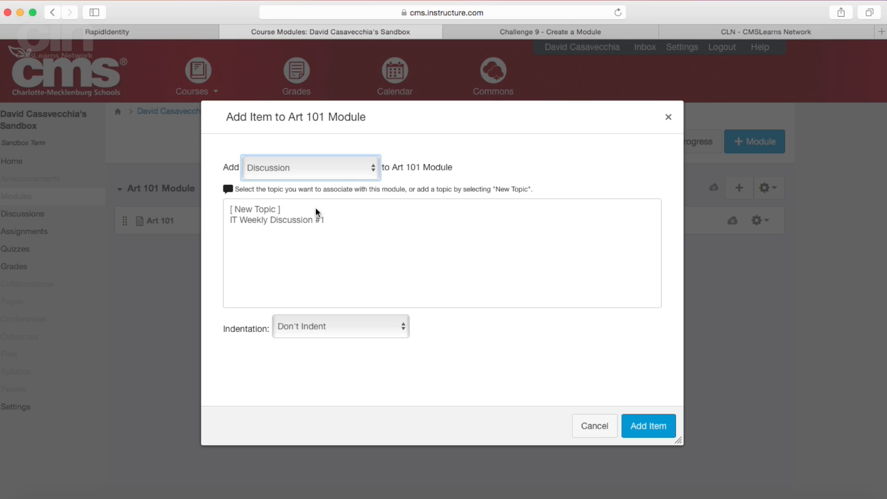
click(296, 219)
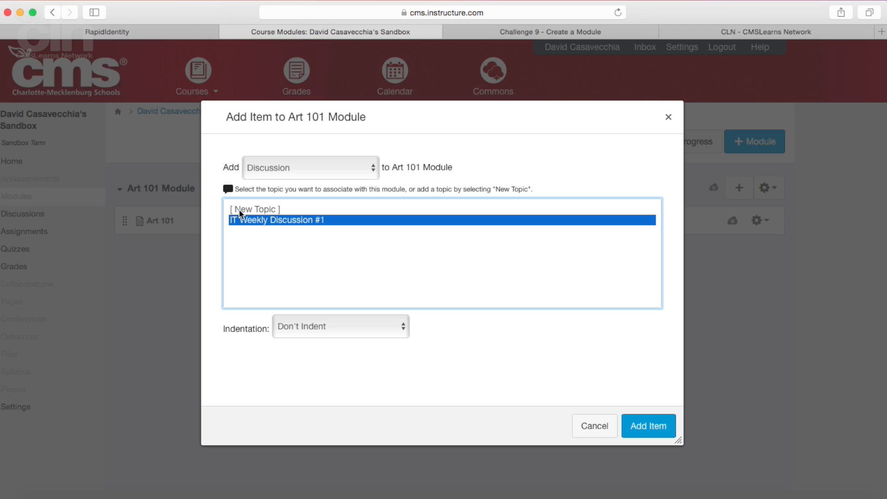
click(659, 430)
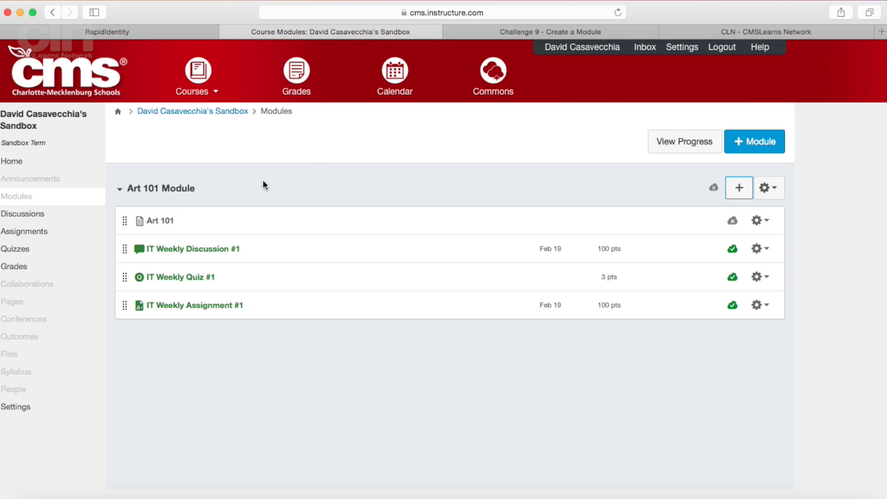
- Copy the sandbox modules page's web address and submit it as the website URL for Challenge 9 - Create a Module
click(450, 12)
key(super+c)
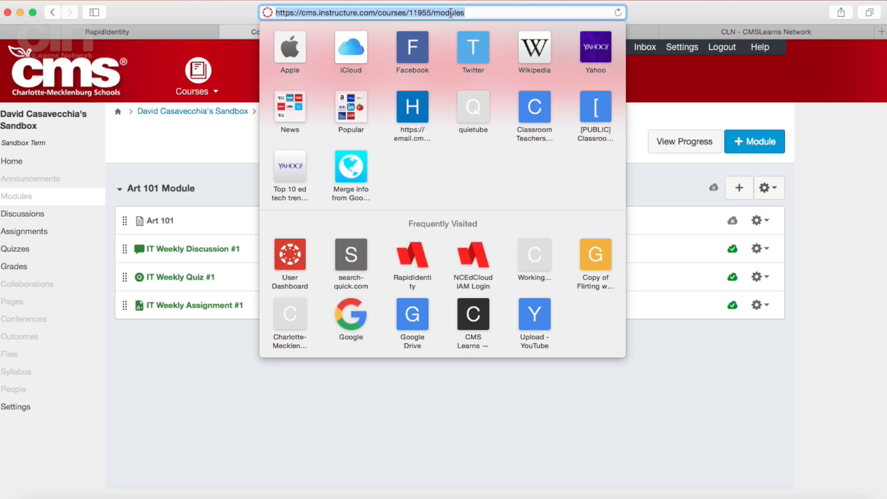
click(406, 380)
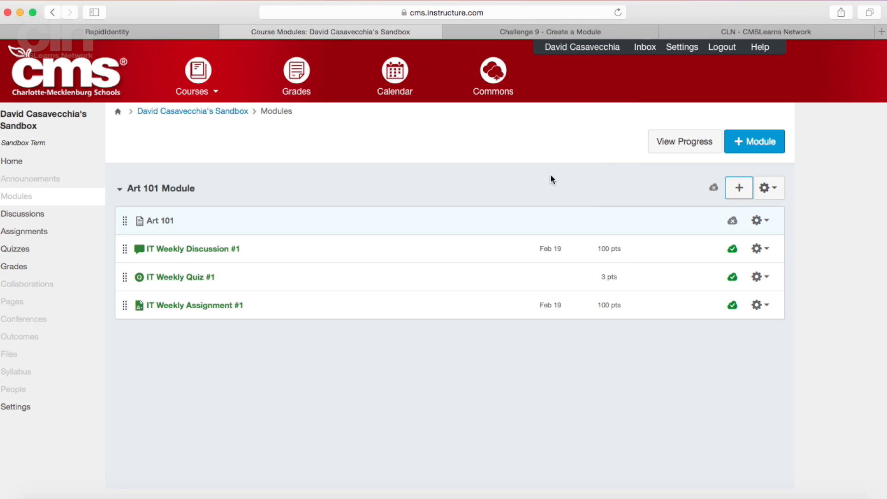
click(578, 31)
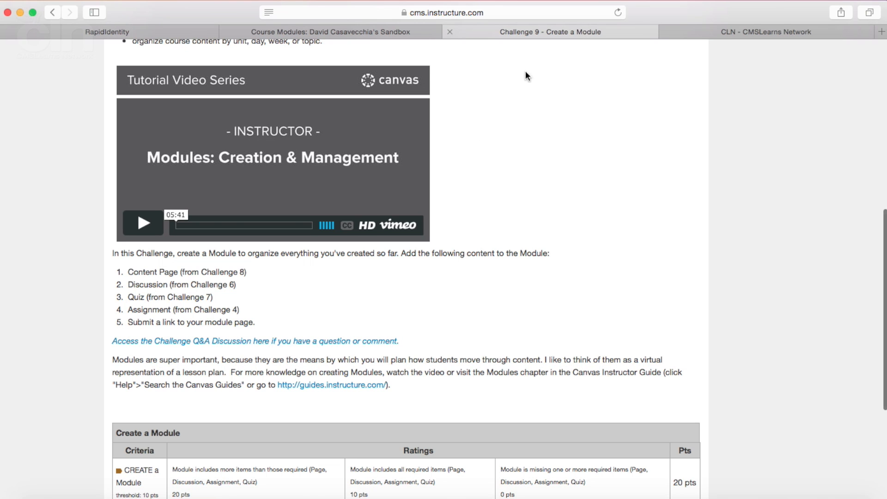
scroll(385, 278, up, 10)
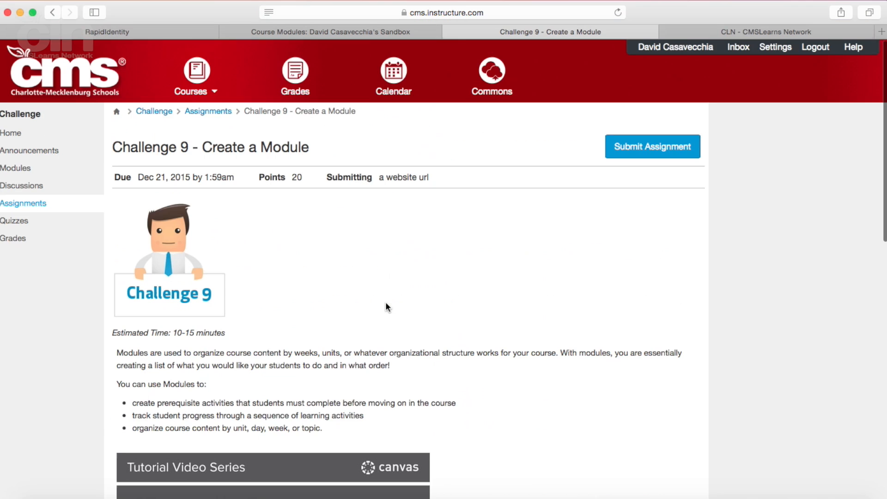
click(655, 157)
click(145, 129)
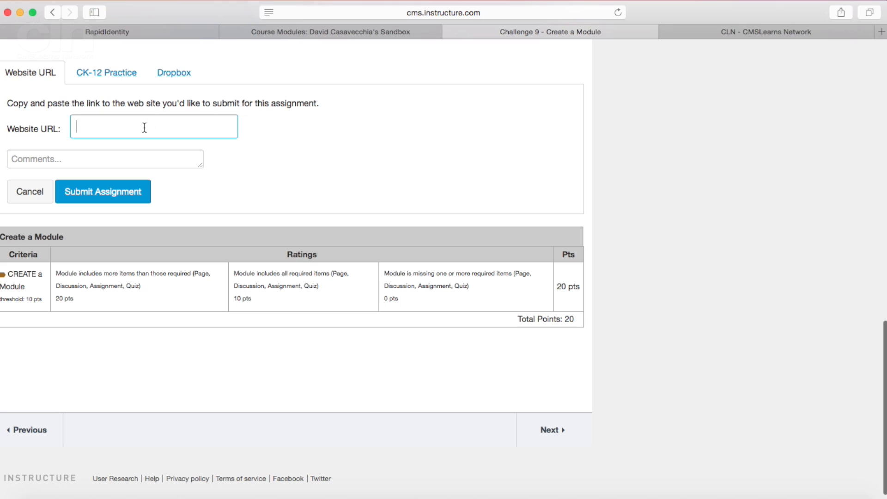
key(super+v)
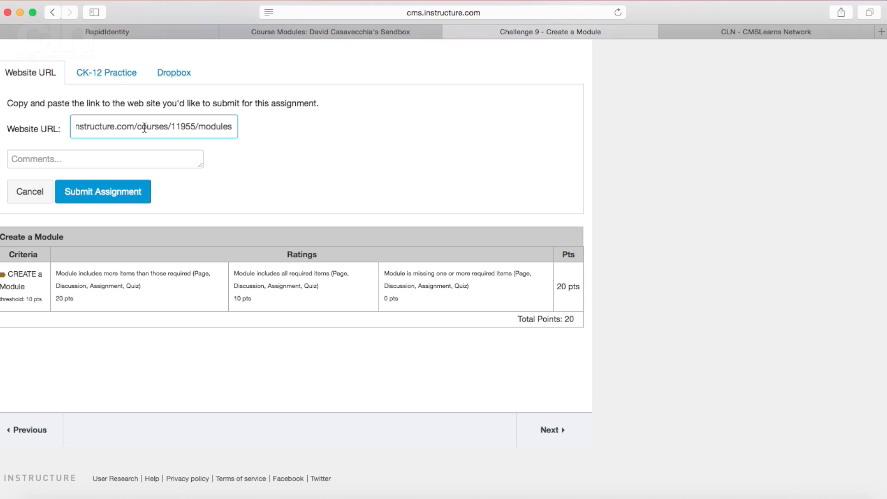
click(102, 192)
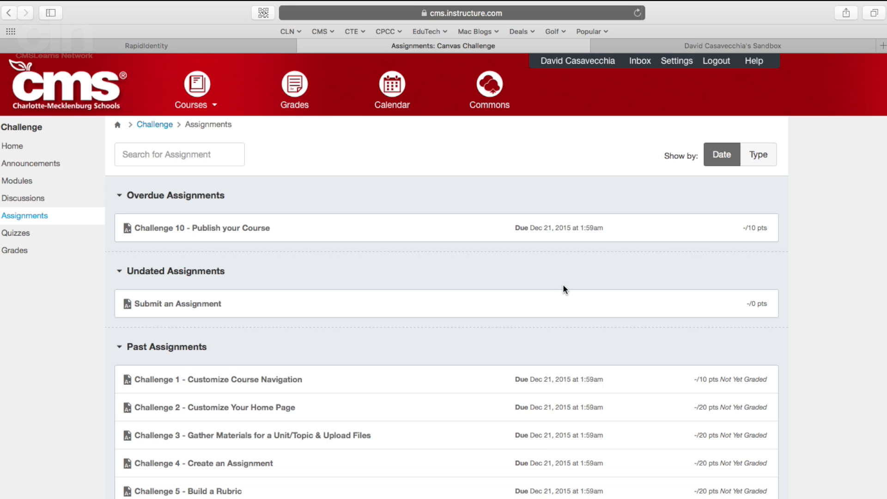
- Open the Challenge 10 - Publish your Course assignment, and publish the sandbox course from its home page
click(249, 230)
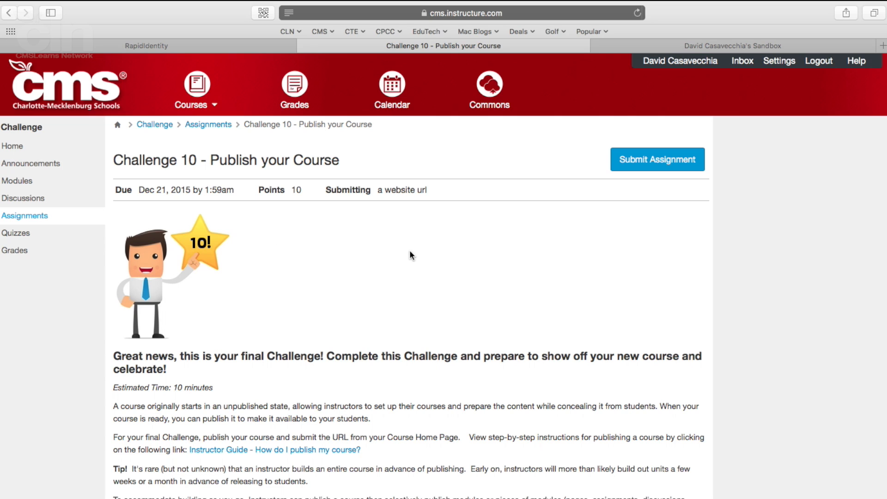
click(706, 43)
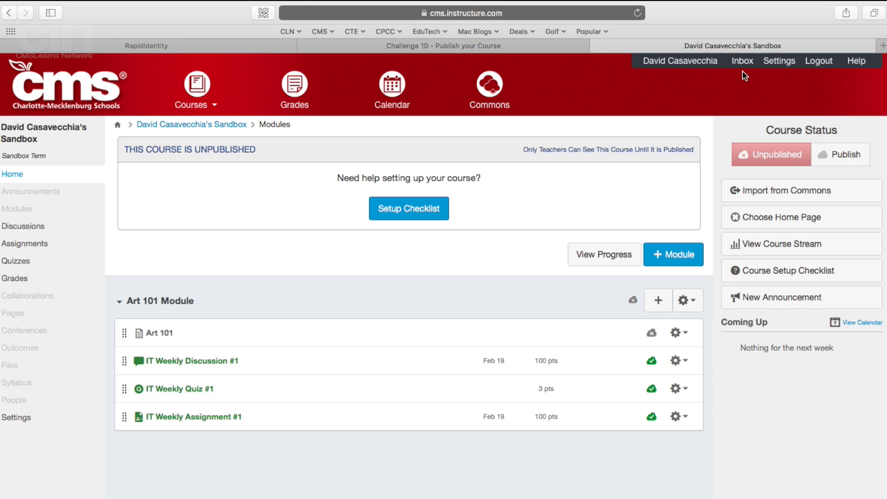
click(844, 160)
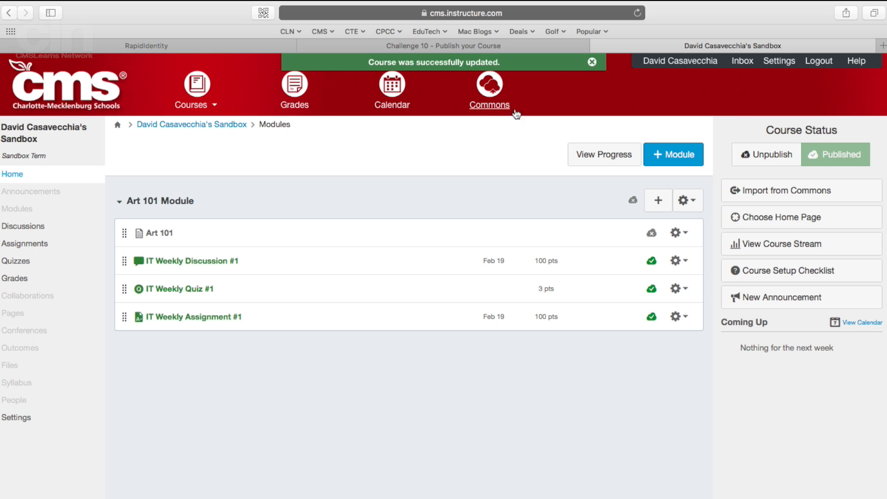
- Copy the published sandbox course's home page address and submit it as the website URL for Challenge 10 - Publish your Course
click(489, 14)
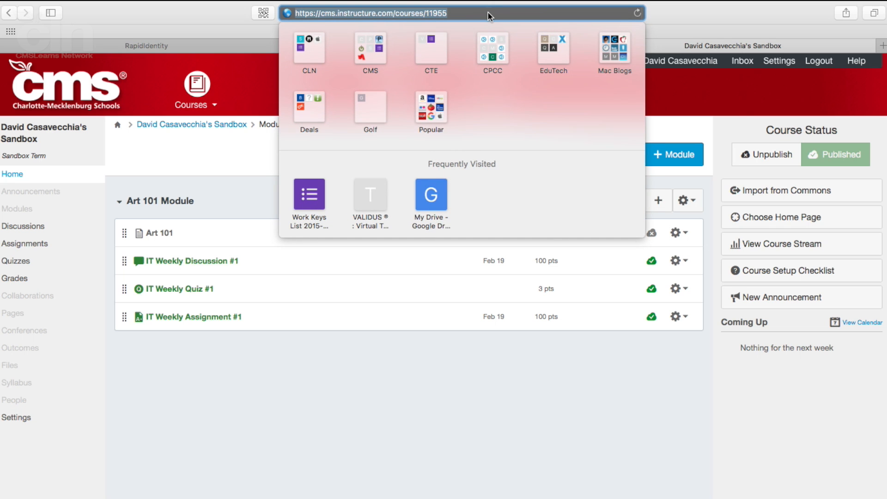
click(255, 157)
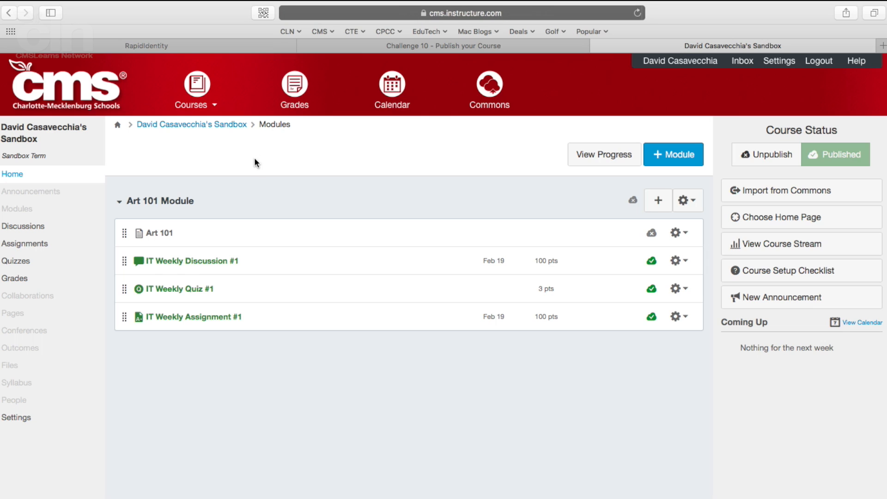
click(398, 51)
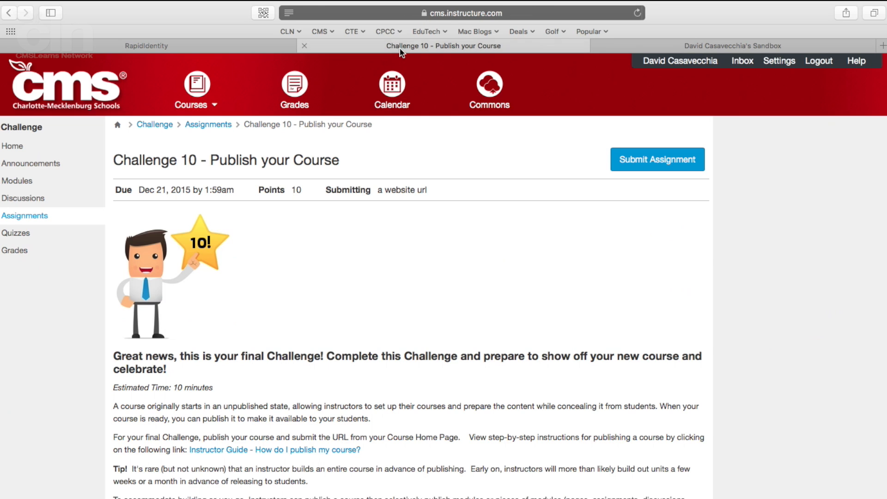
click(639, 159)
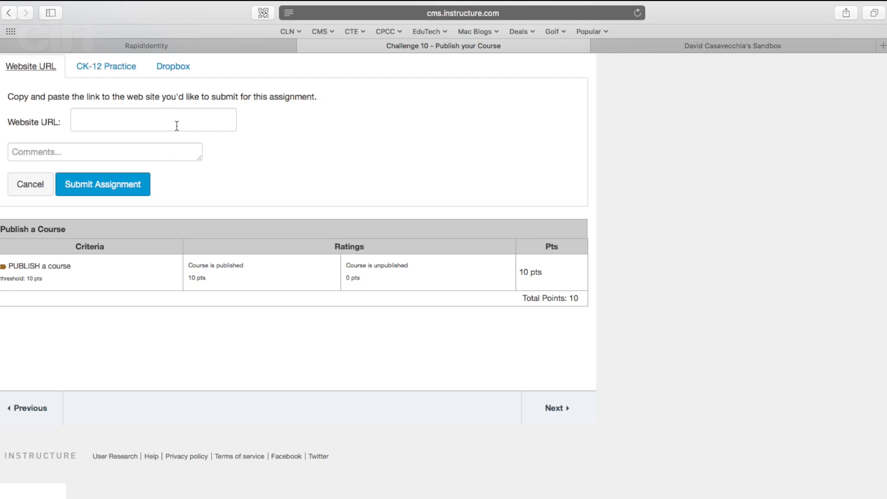
click(164, 120)
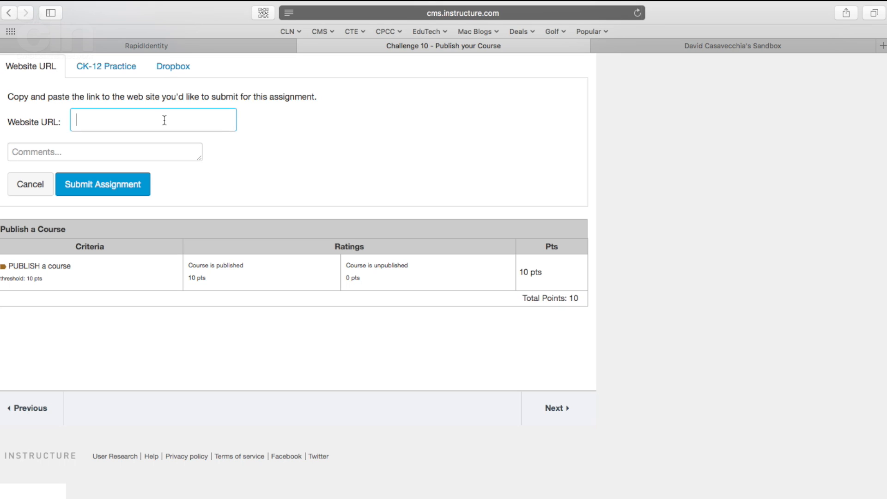
key(super+v)
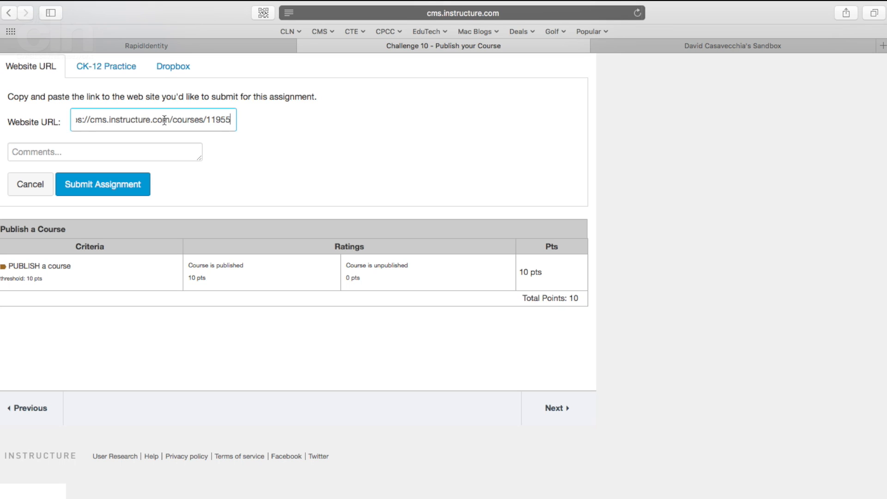
click(90, 186)
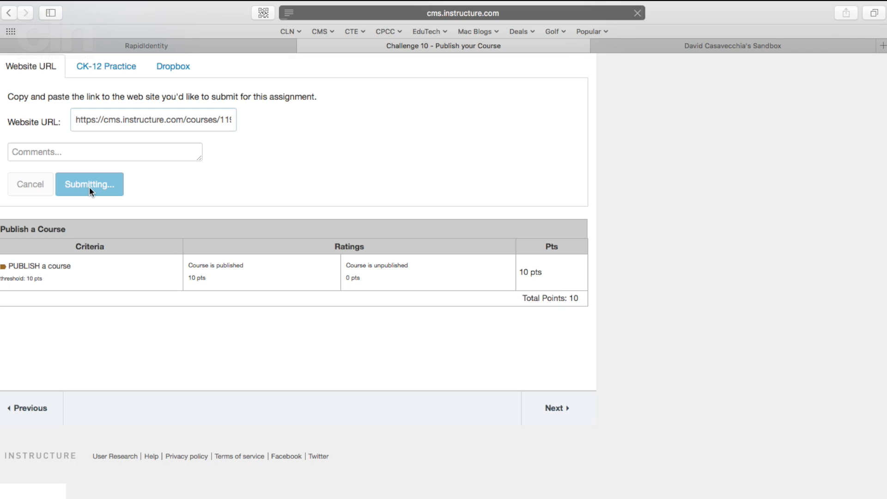